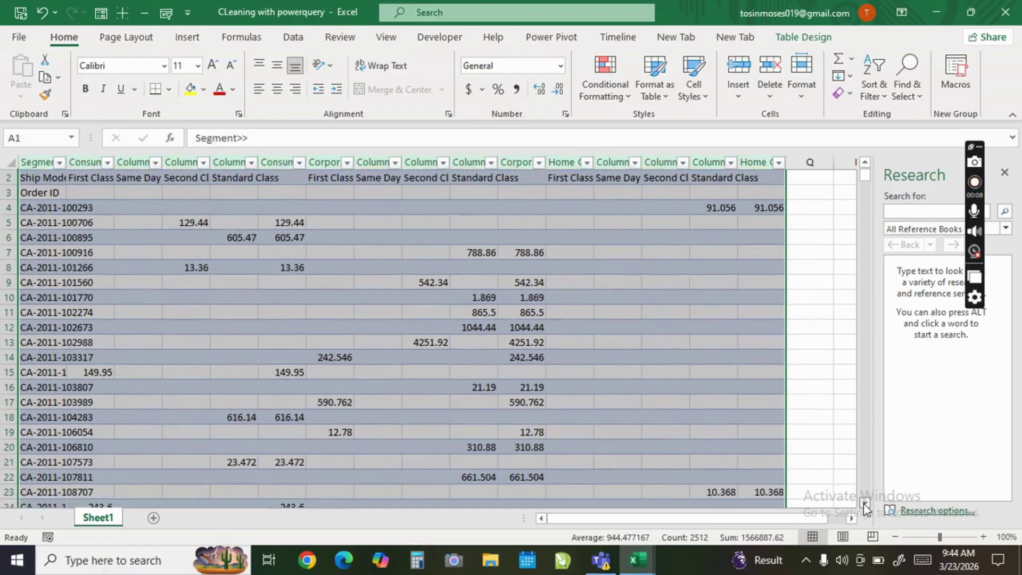
left_click_drag(865, 506, 865, 505)
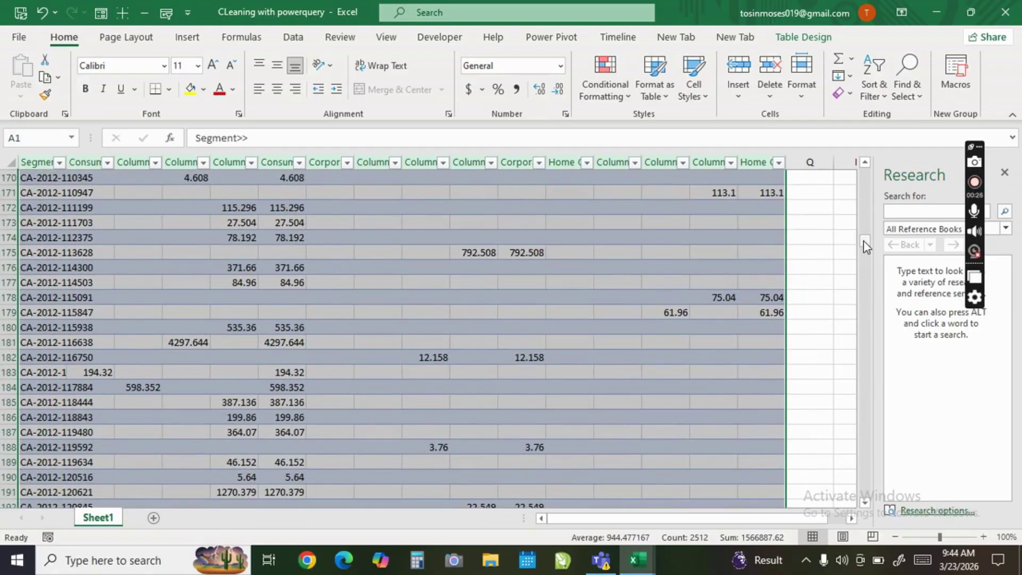
left_click_drag(863, 241, 867, 174)
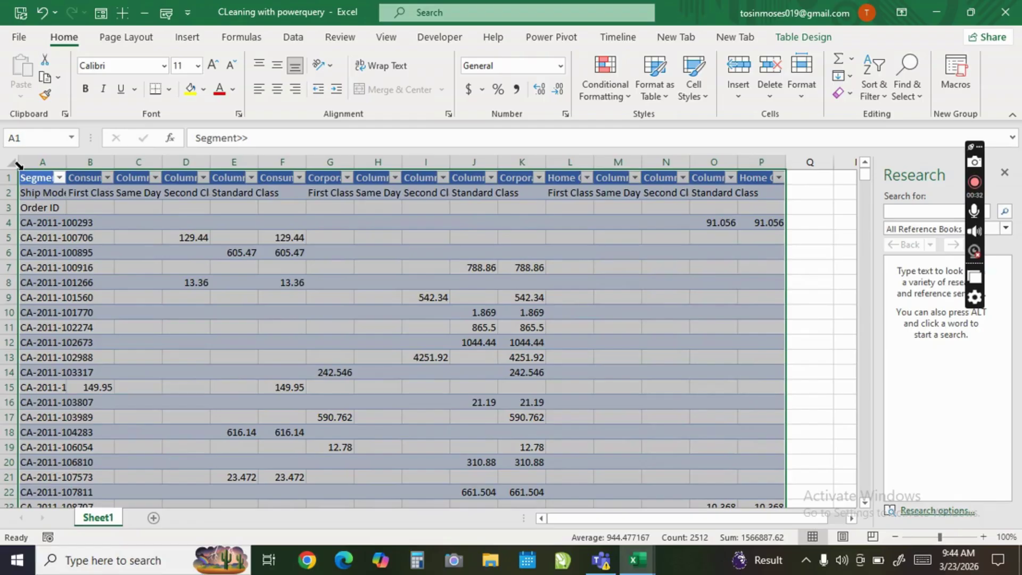
key("alt")
key("h")
key("h")
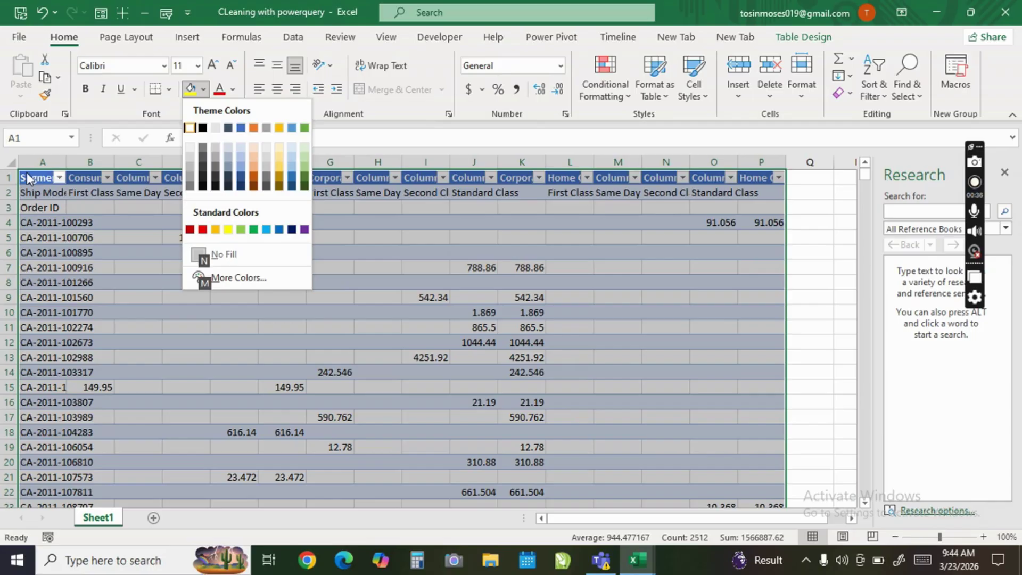
key("Escape")
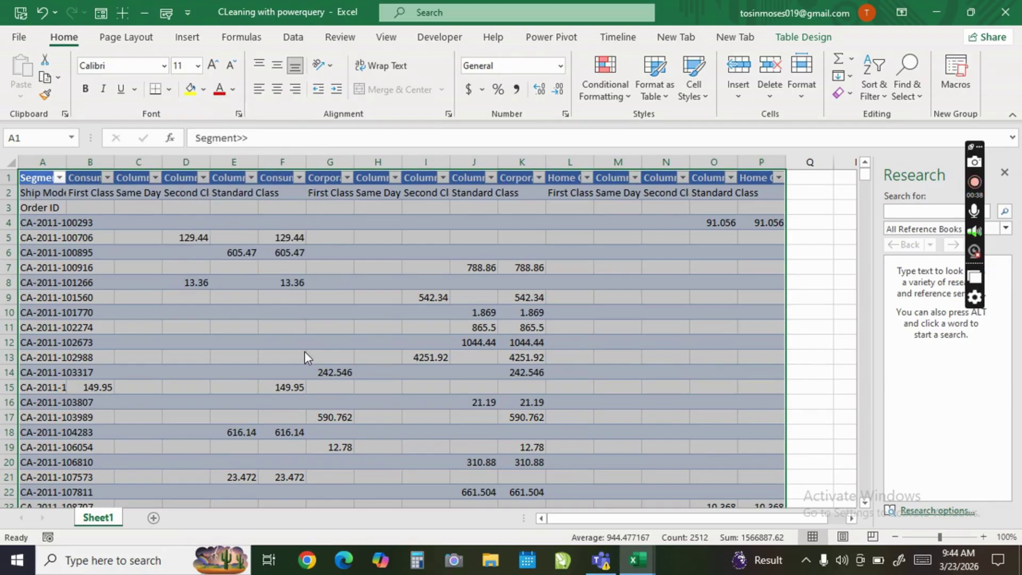
key("alt")
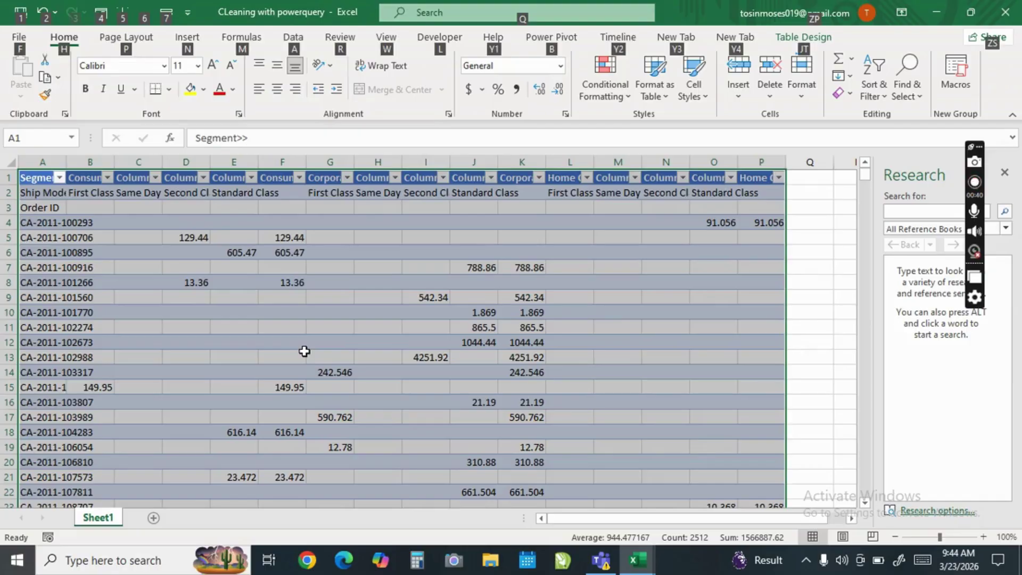
key("h")
key("h")
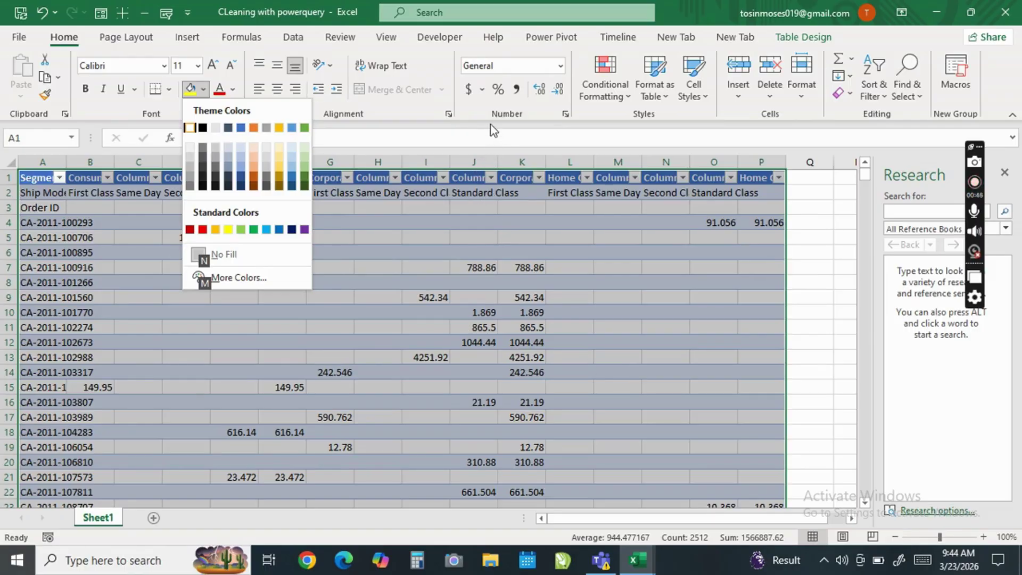
key("Escape")
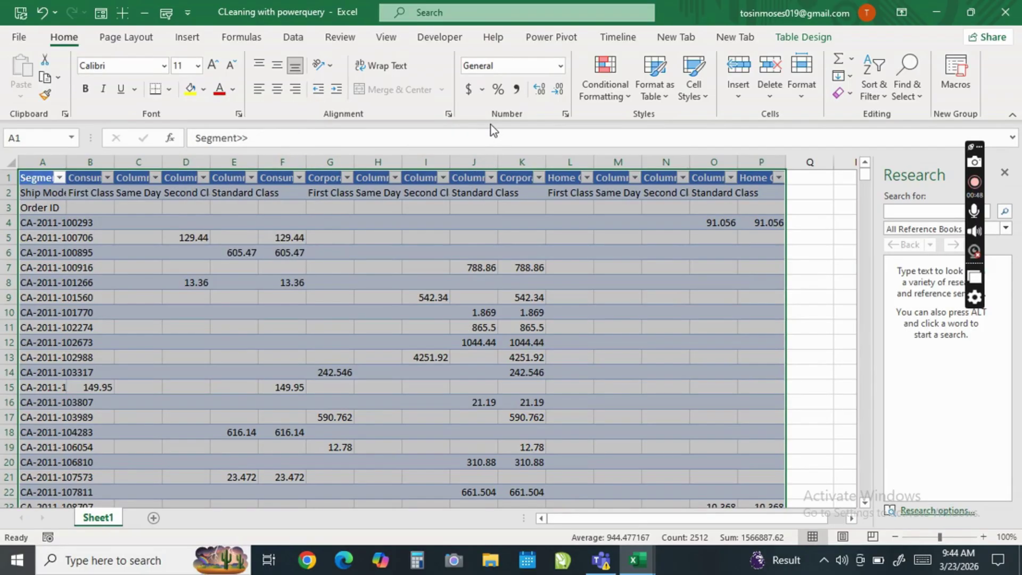
Select the whole table from the Segment>> header to its last cell and autofit the column widths
left_click(30, 176)
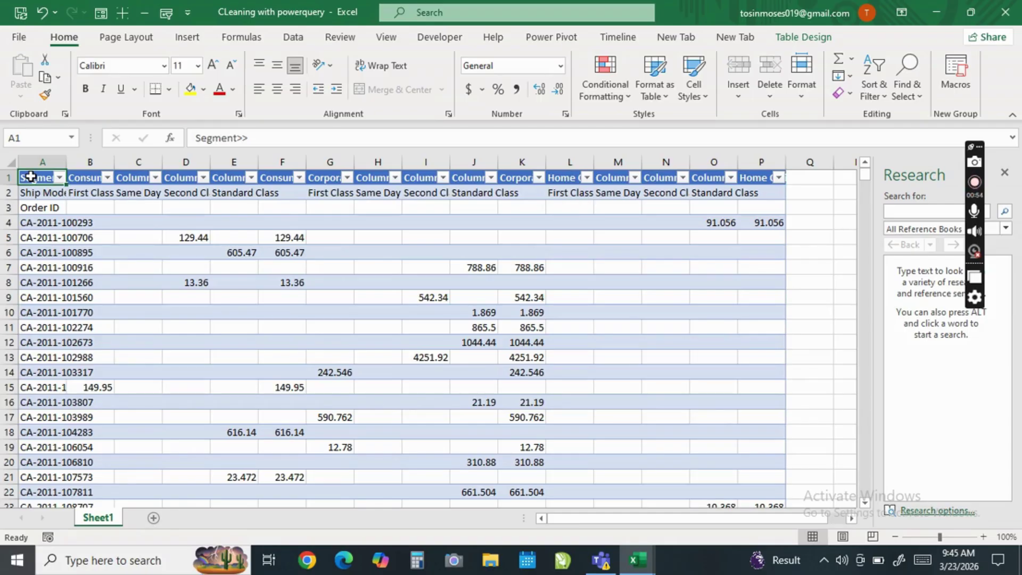
key("ctrl+shift+End")
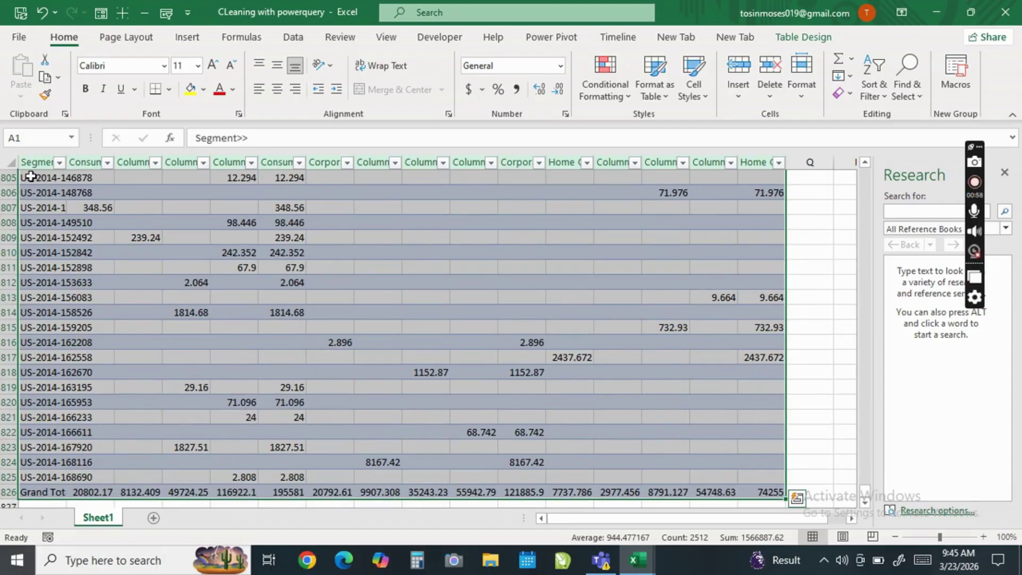
key("ctrl+BackSpace")
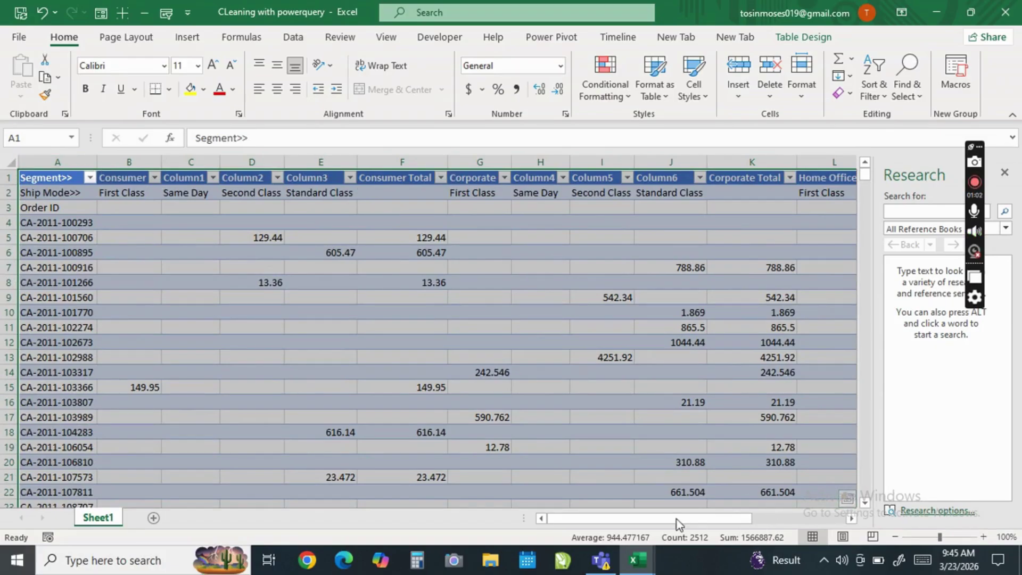
left_click_drag(676, 519, 795, 523)
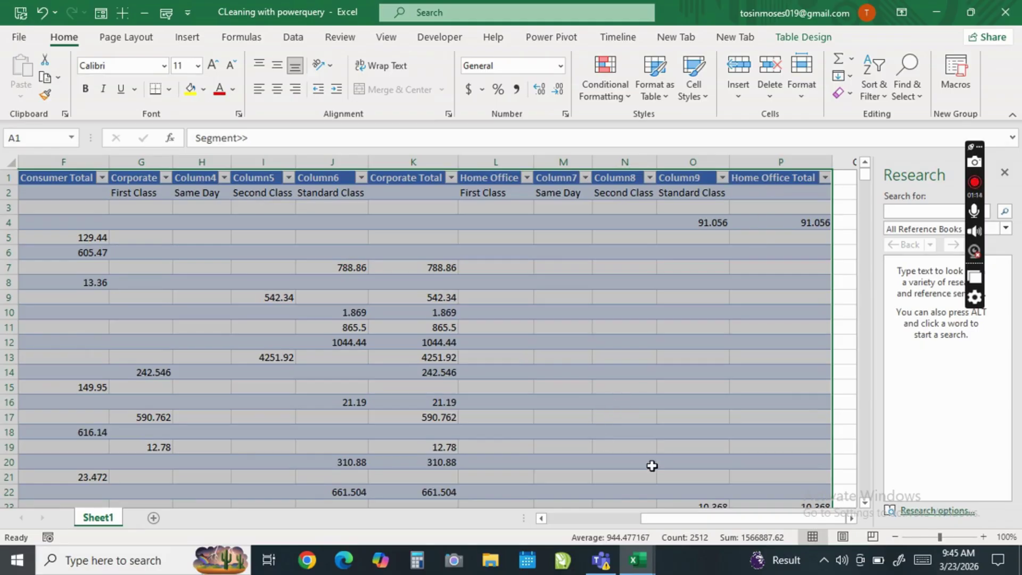
left_click_drag(666, 519, 417, 522)
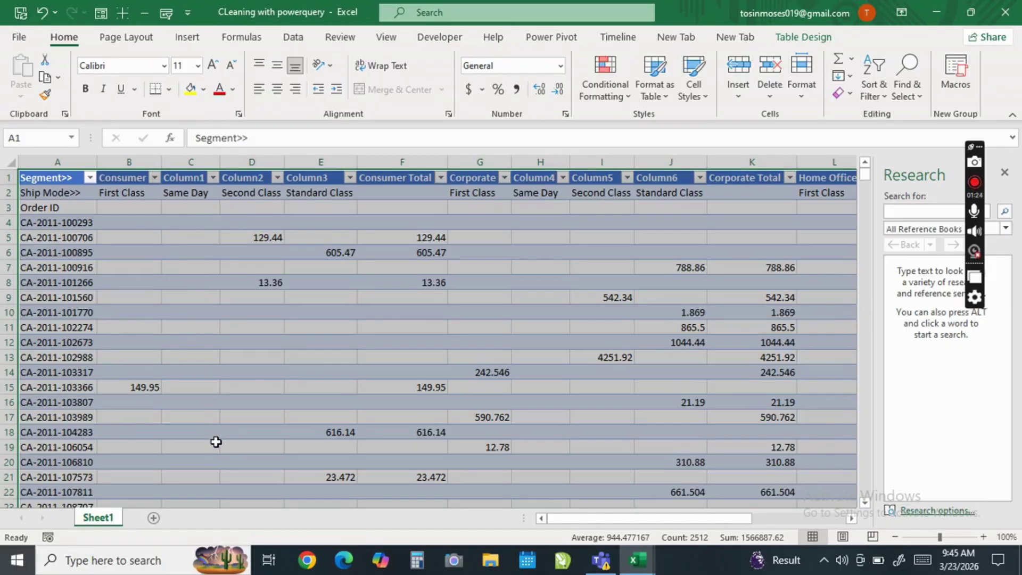
Try to load the selected table into the Power Query Editor
left_click(295, 37)
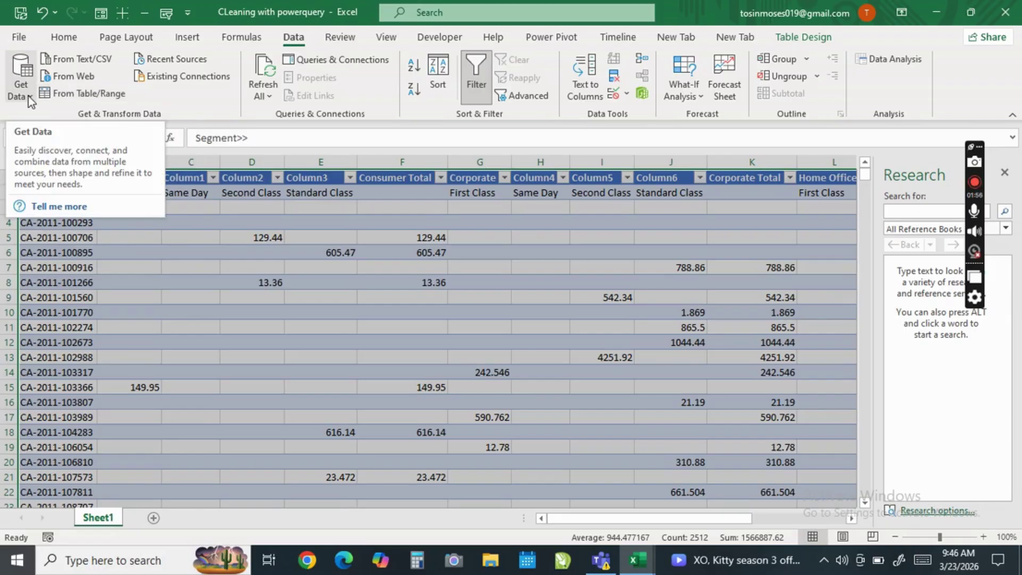
left_click(79, 96)
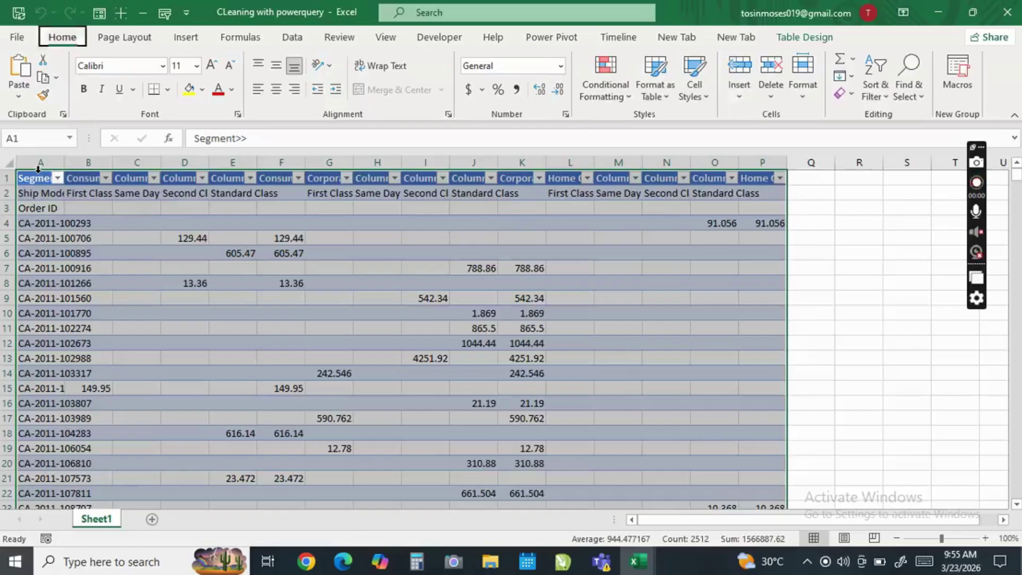
Autofit the column widths of the selected table so every header fits, and clear the table selection
left_click(803, 85)
left_click(846, 203)
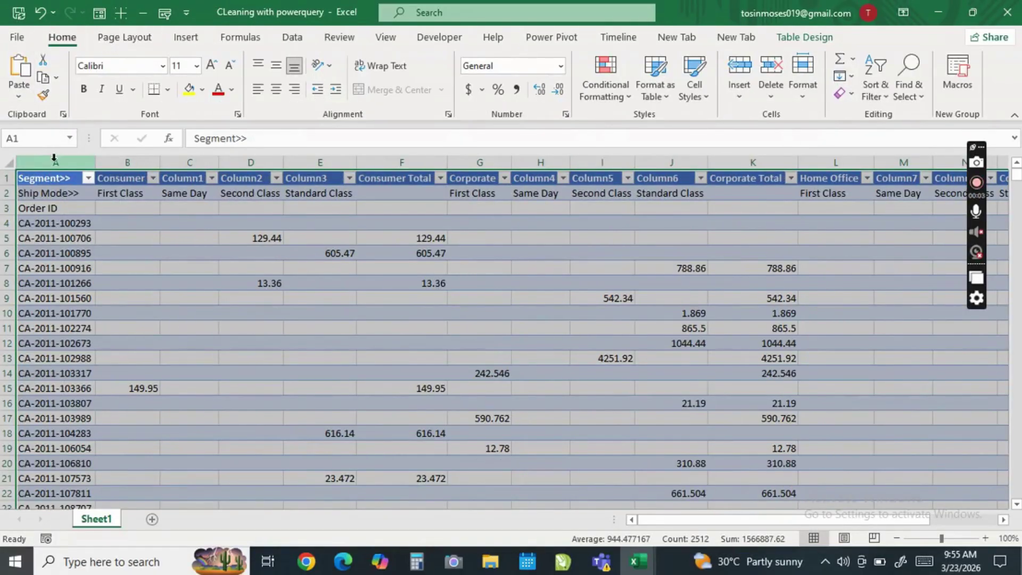
left_click(109, 192)
left_click(53, 183)
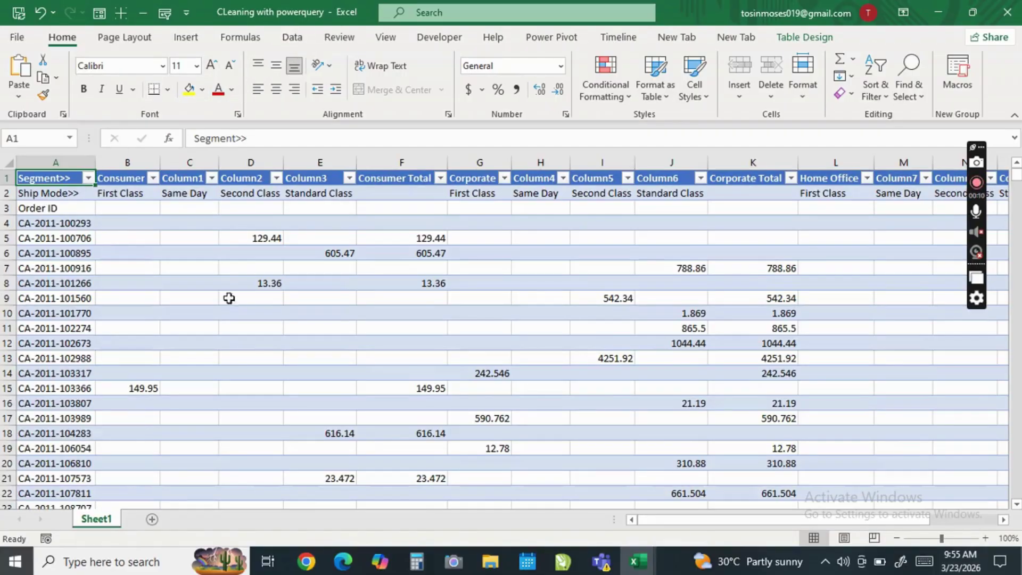
left_click(229, 343)
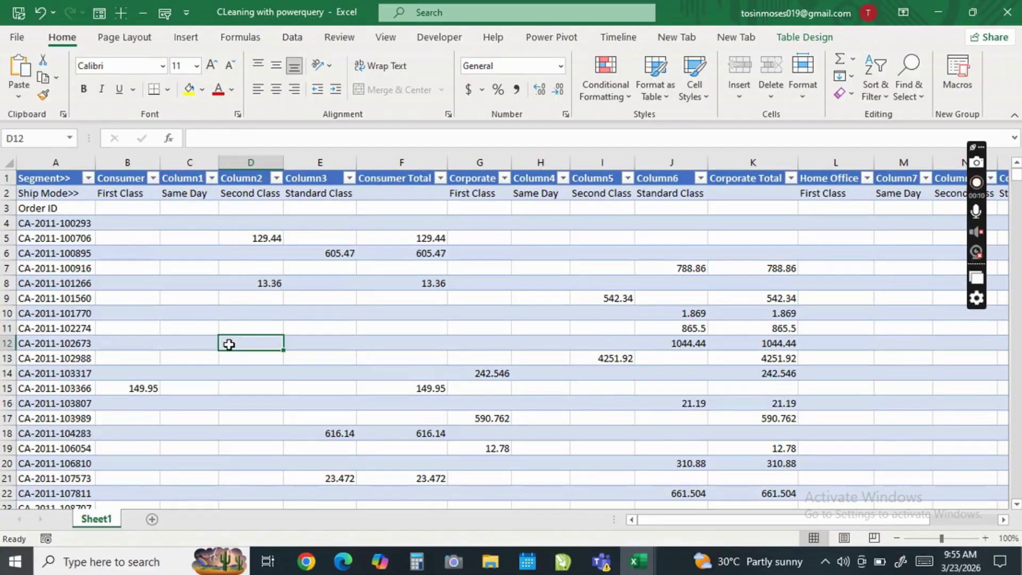
Select the full table from the Segment>> header to its last cell and open it in the Power Query Editor
left_click(293, 38)
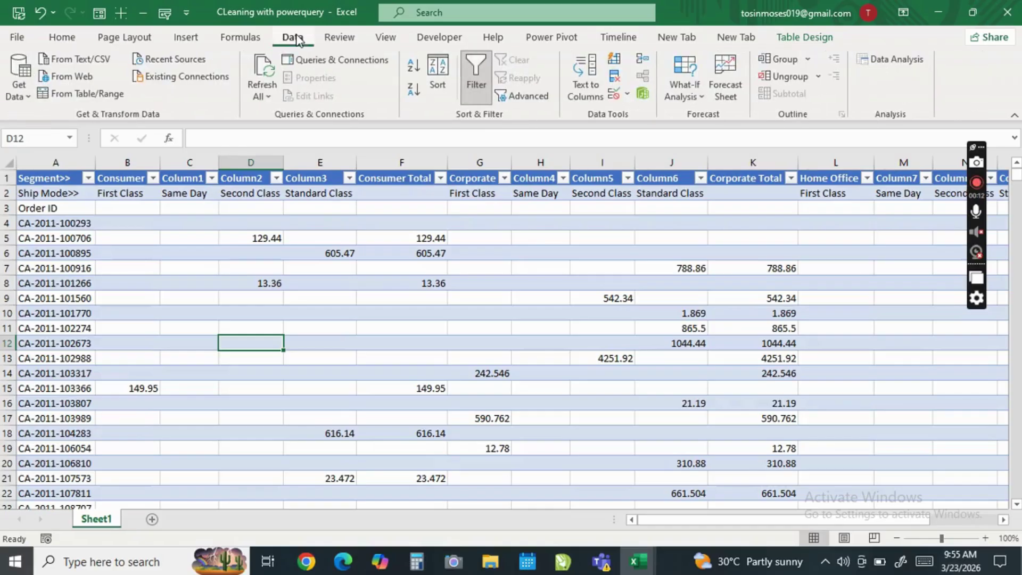
left_click(46, 182)
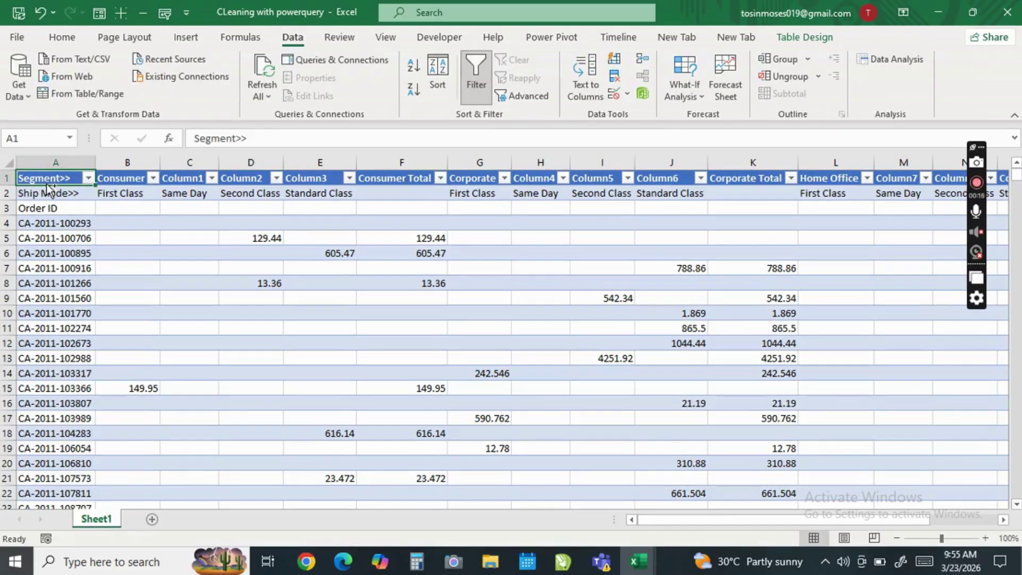
key("ctrl+shift+End")
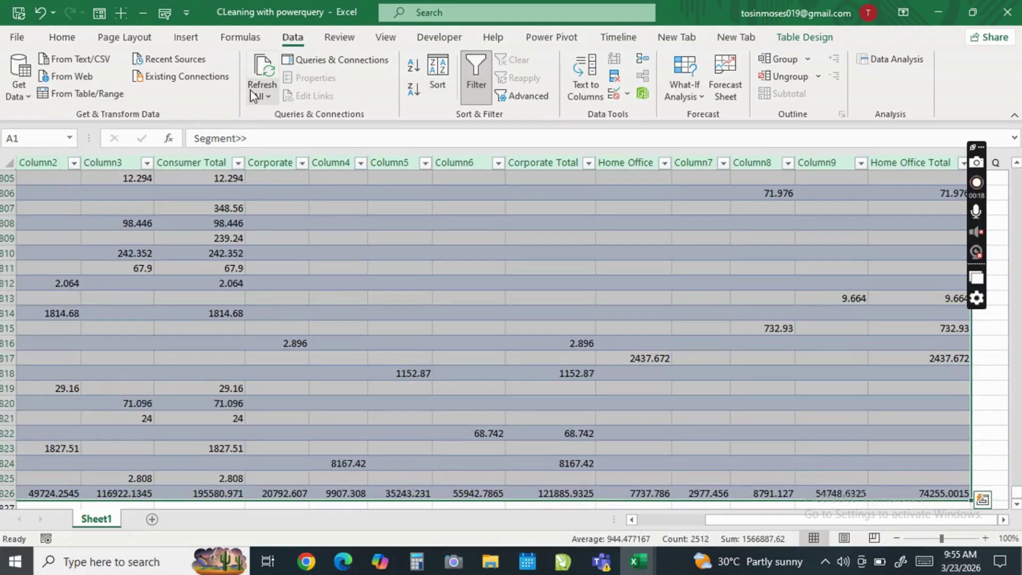
left_click(101, 94)
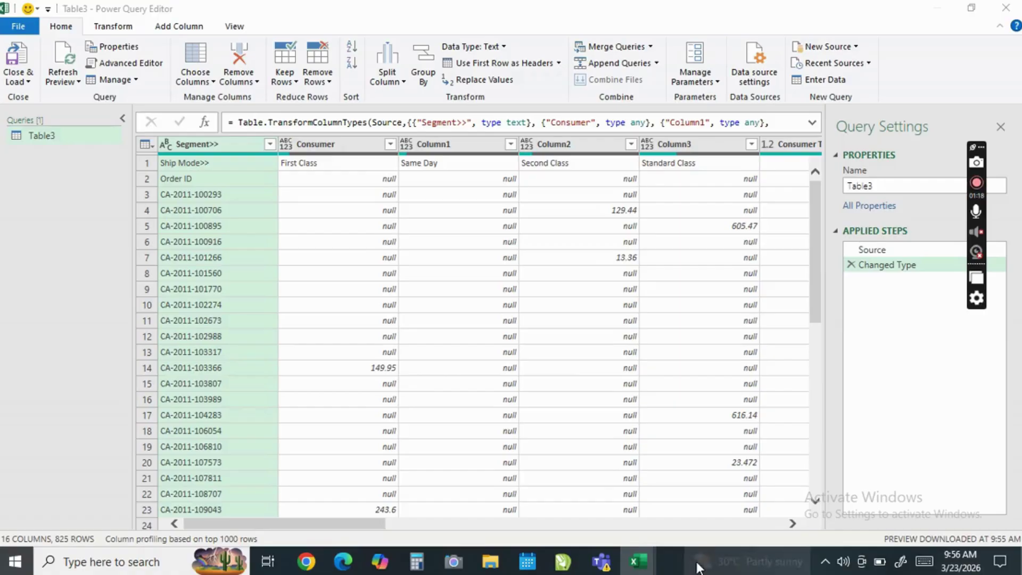
Examine all imported columns in the query preview, from Segment>> through Home Office Total
left_click(793, 524)
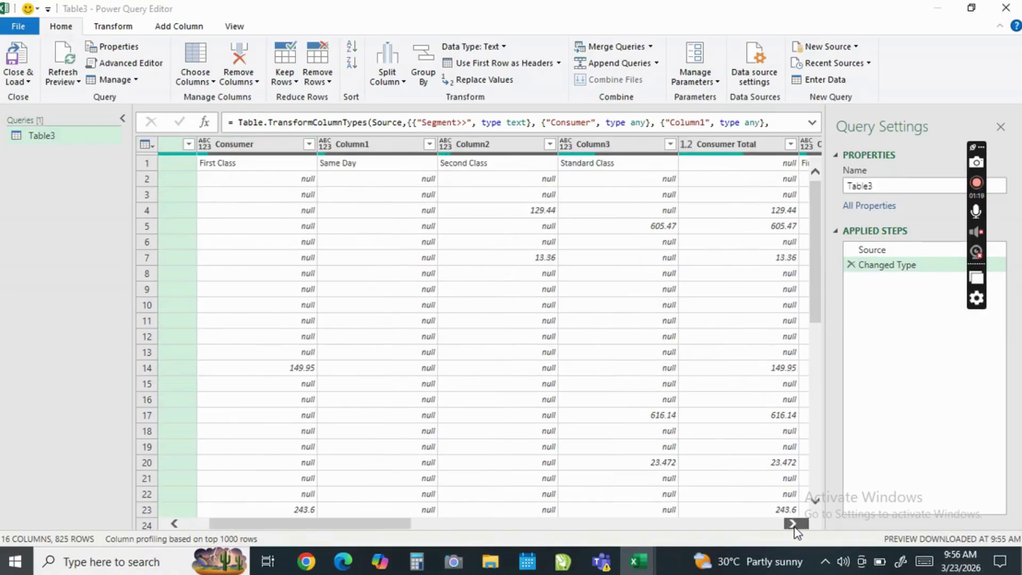
left_click(793, 525)
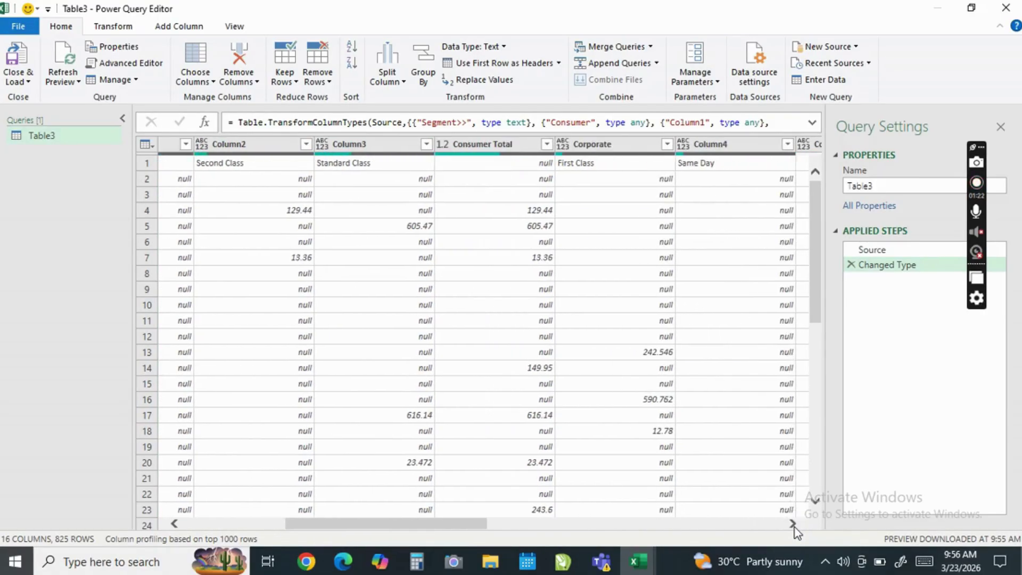
left_click(793, 524)
left_click(793, 525)
left_click(793, 524)
left_click(793, 524)
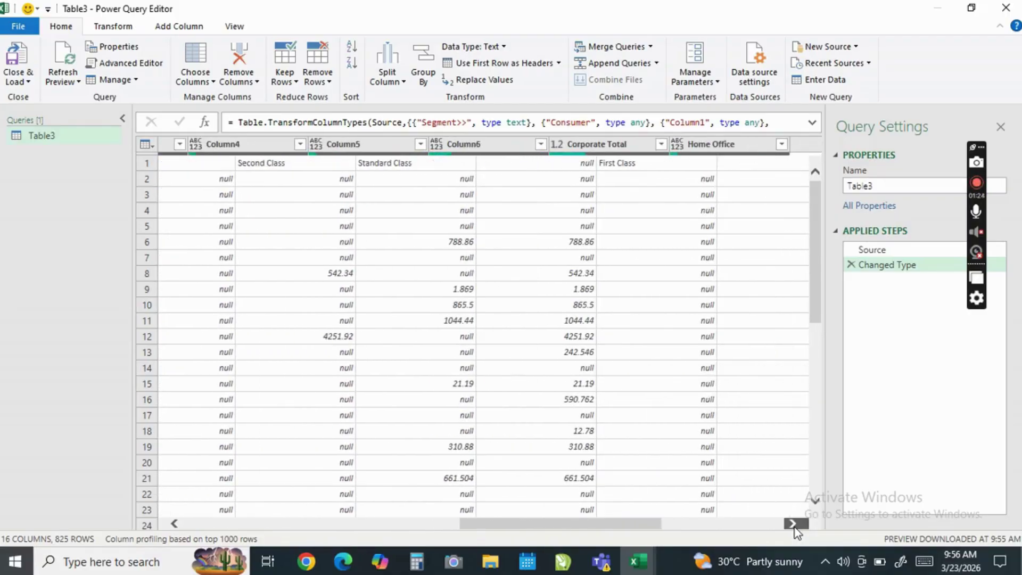
left_click(794, 524)
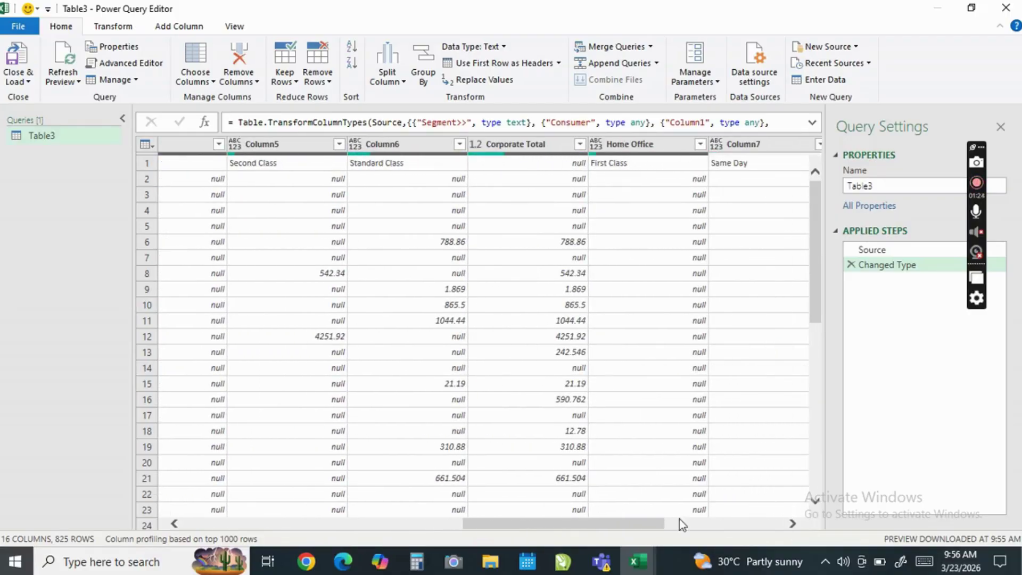
left_click(793, 524)
left_click(793, 525)
left_click(793, 524)
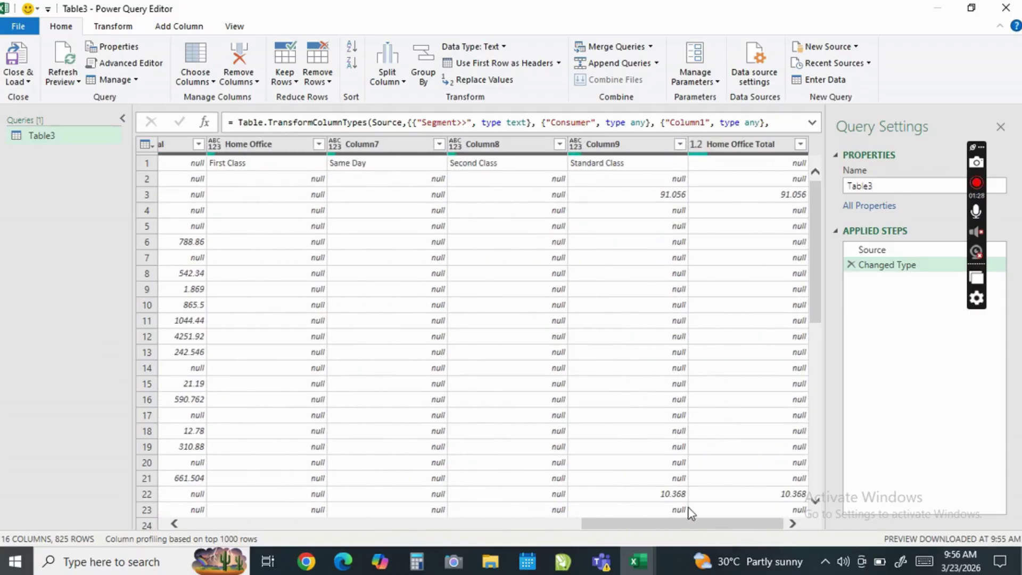
left_click_drag(677, 525, 259, 525)
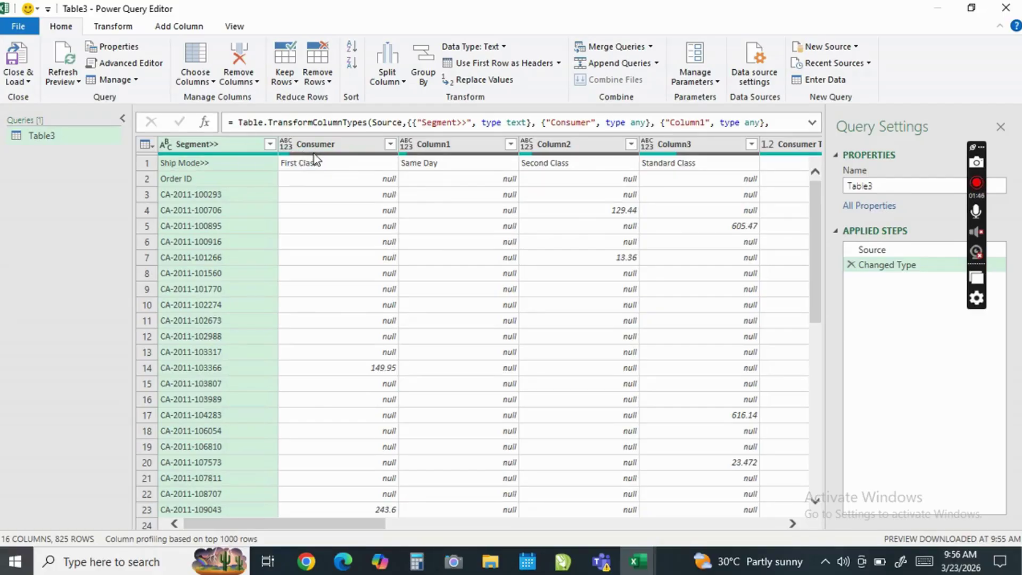
Turn on Column quality in the data preview for the Table3 query
mouse_move(314, 155)
mouse_move(474, 159)
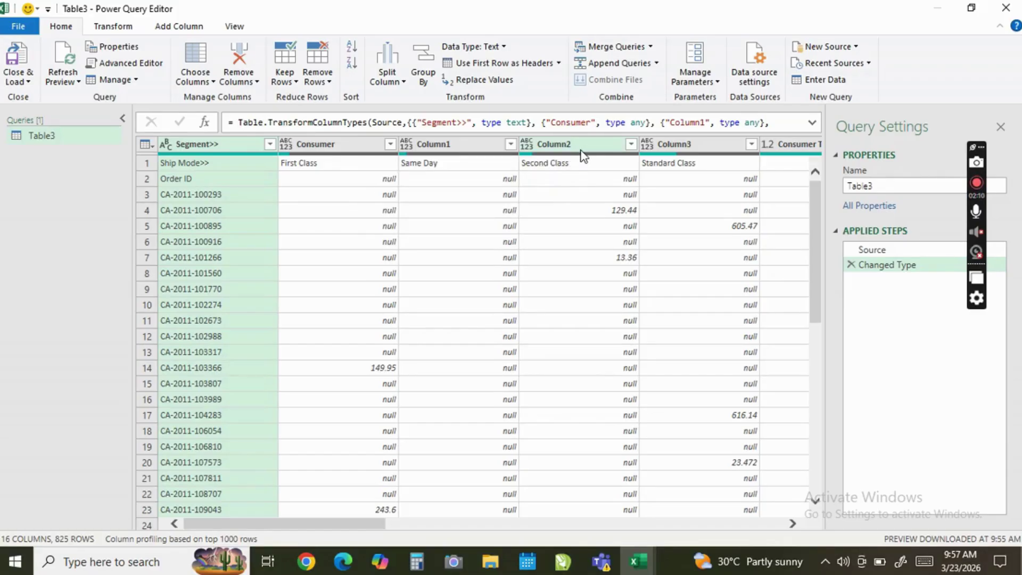
mouse_move(573, 156)
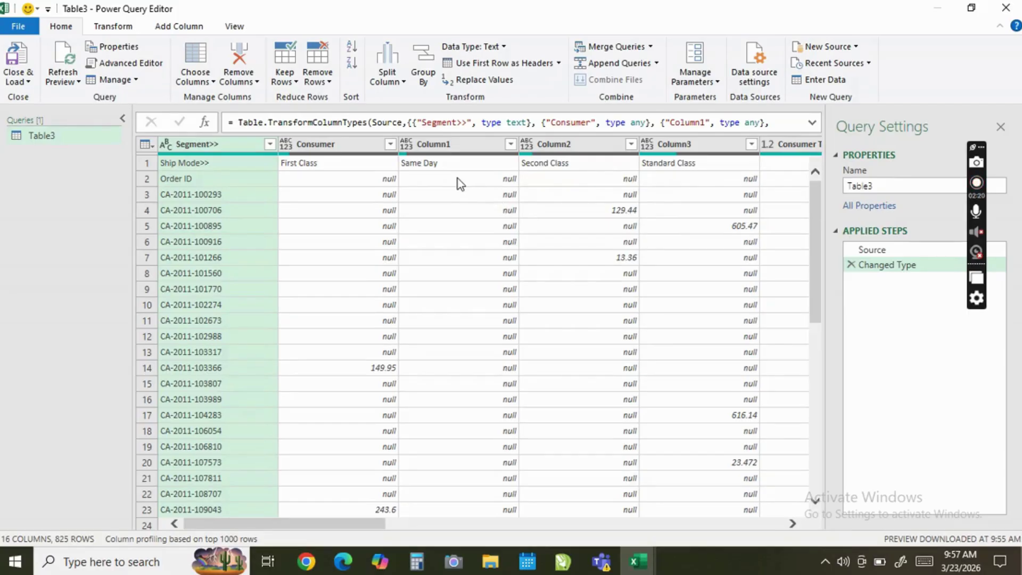
left_click(233, 29)
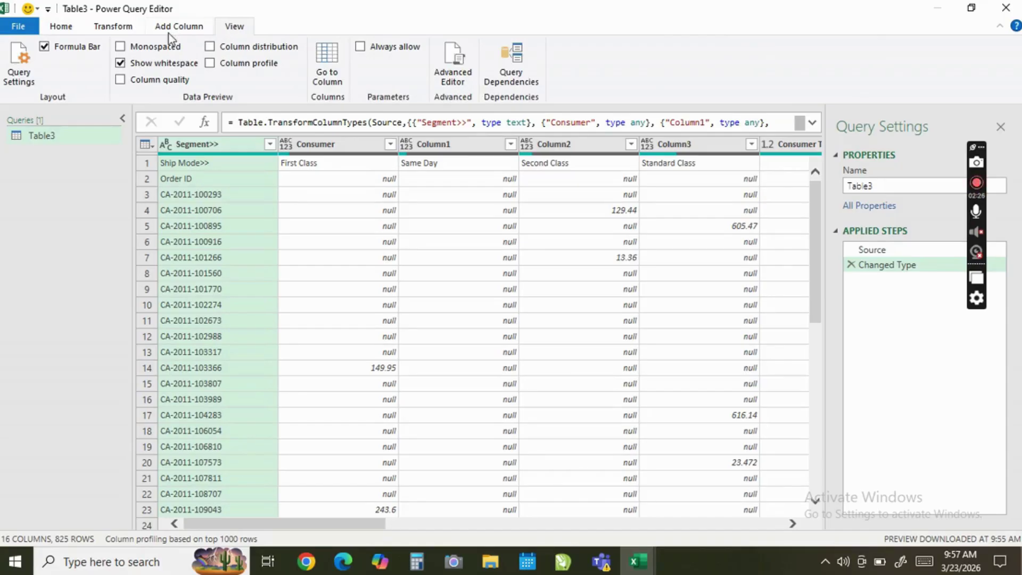
left_click(122, 84)
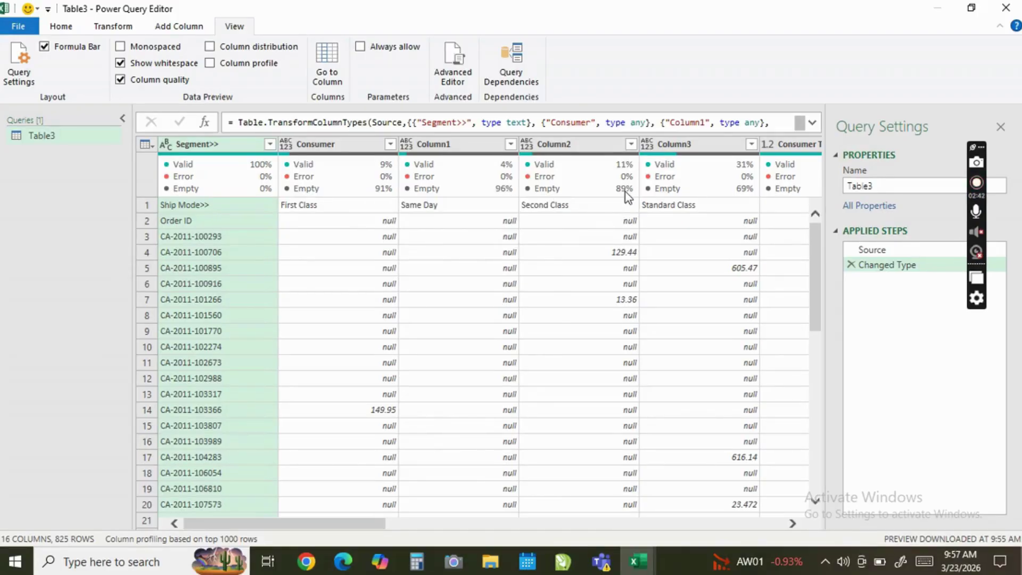
Examine the valid, error and empty percentages across the Table3 columns through the Home Office group
left_click(793, 524)
left_click(793, 524)
left_click(793, 524)
left_click(793, 524)
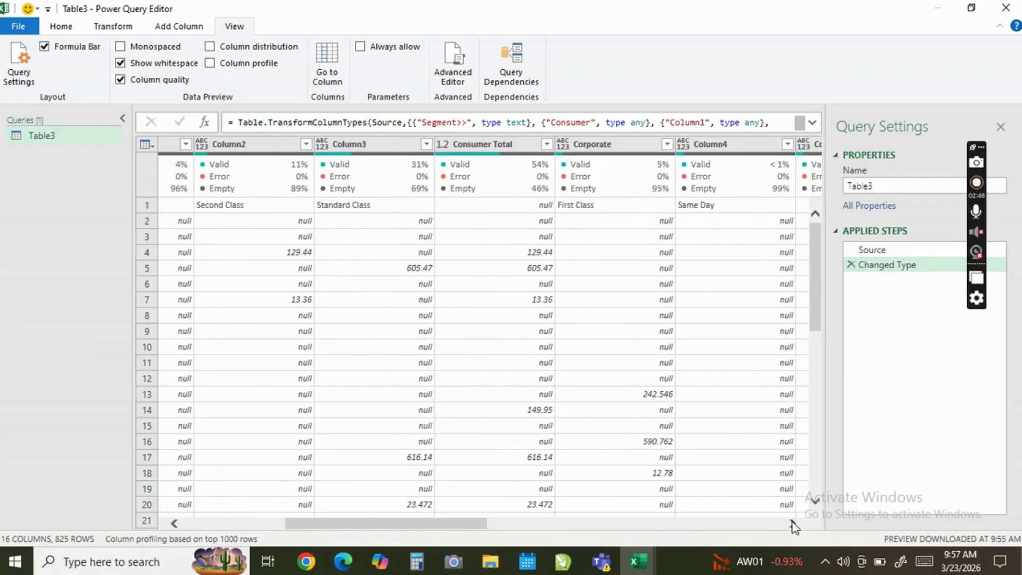
left_click(793, 523)
left_click(793, 524)
left_click(793, 524)
left_click(793, 524)
left_click(794, 523)
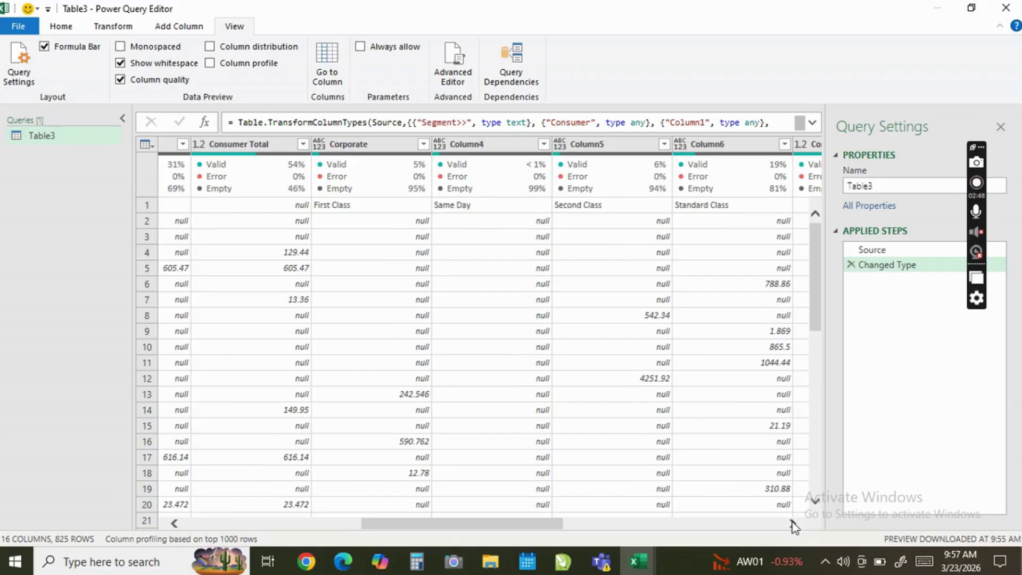
left_click(793, 524)
left_click(793, 524)
left_click(793, 523)
left_click(793, 524)
left_click(793, 523)
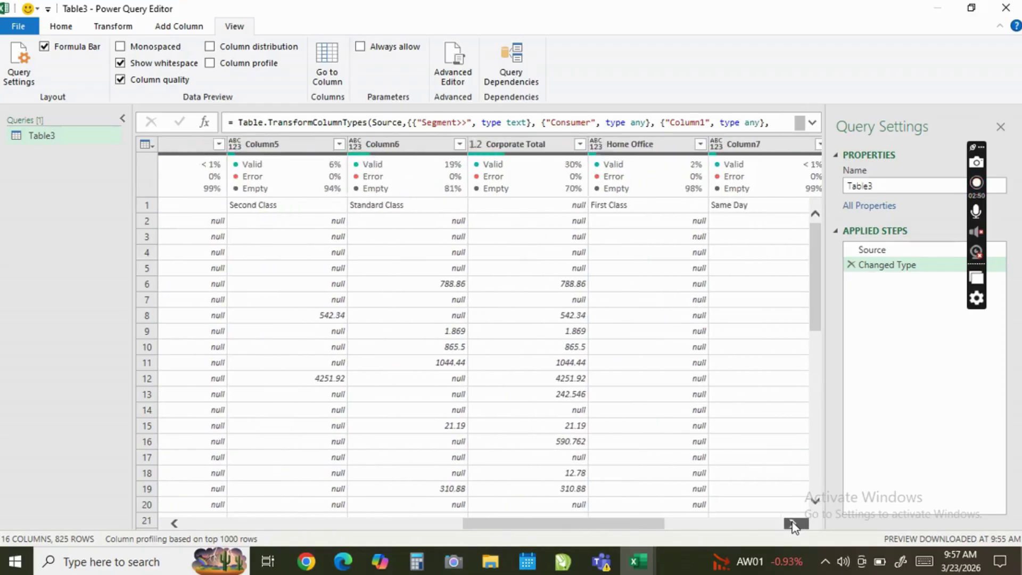
left_click(793, 524)
left_click(793, 524)
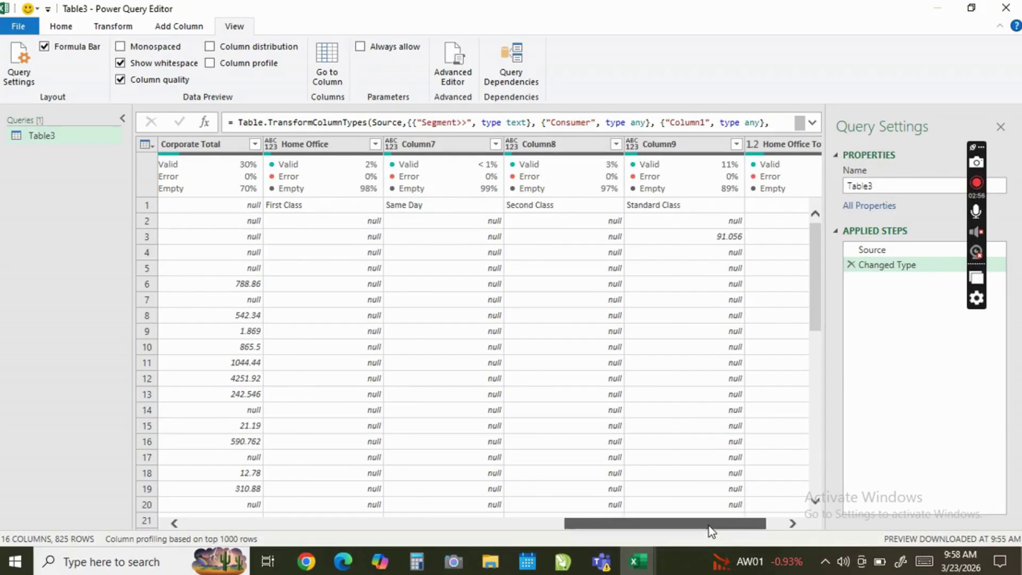
Turn on Column profile and inspect the statistics of Column2, Column3, Consumer Total and Corporate
left_click_drag(709, 526, 454, 526)
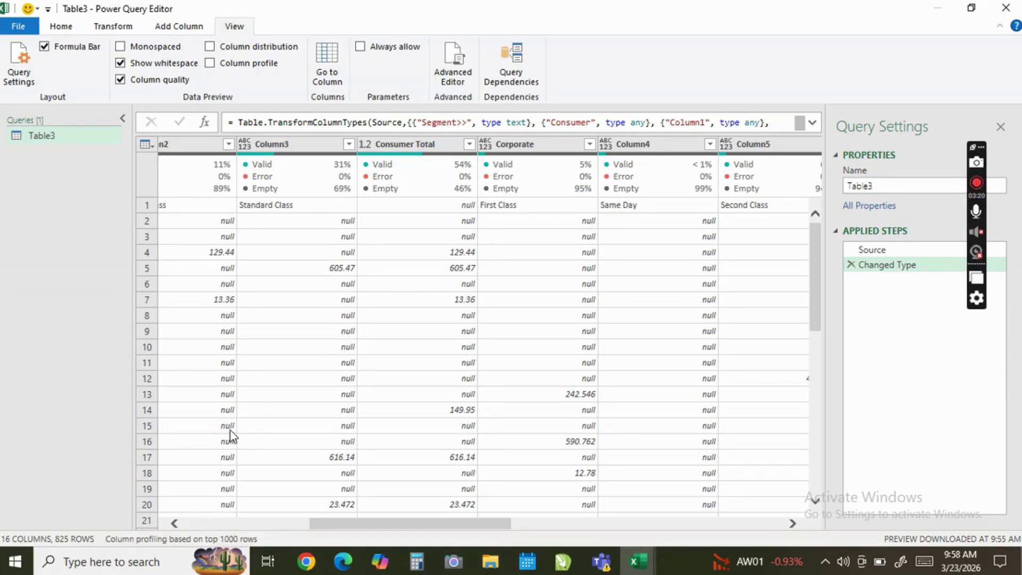
left_click(212, 64)
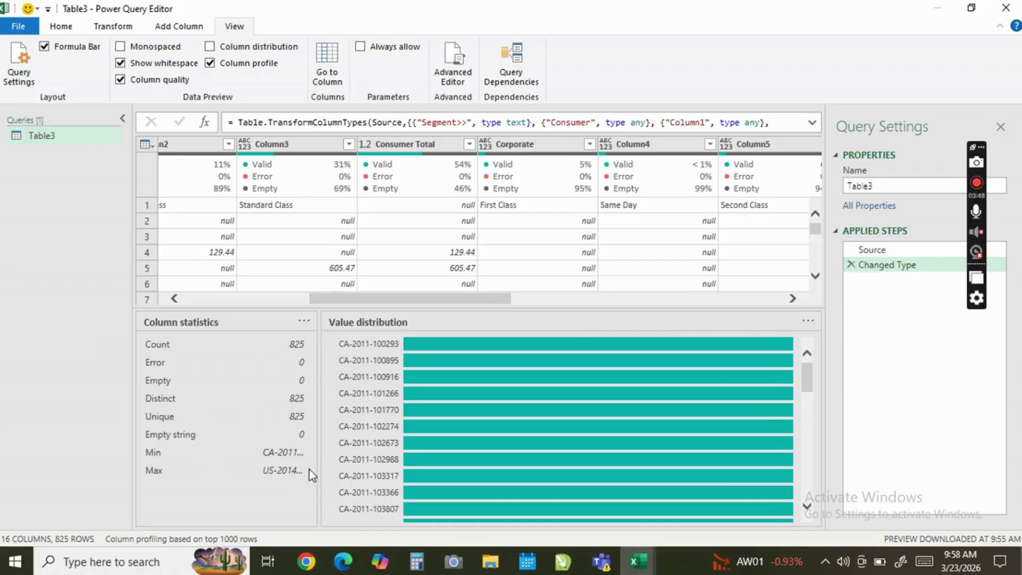
mouse_move(515, 444)
left_click(209, 148)
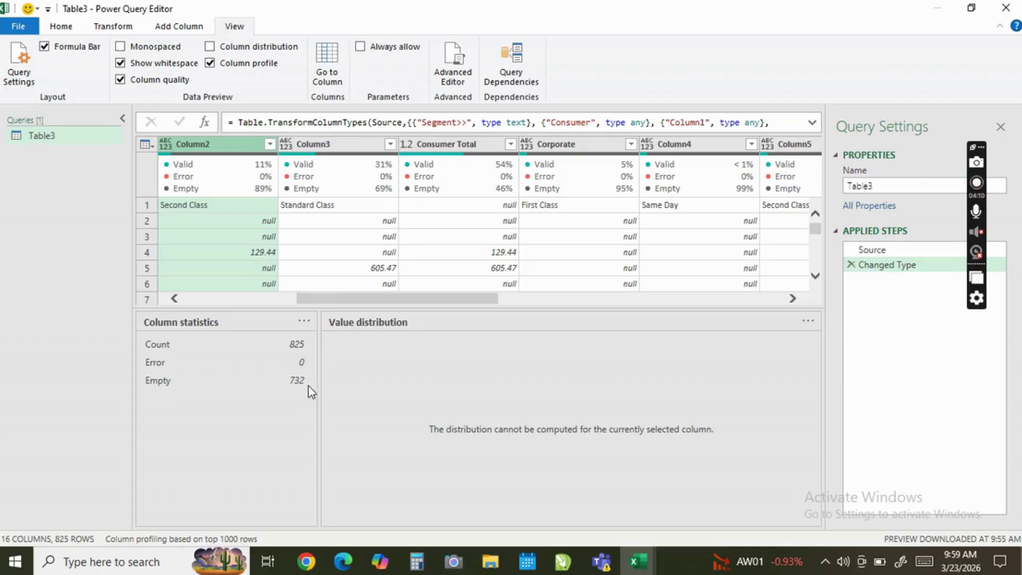
left_click(359, 148)
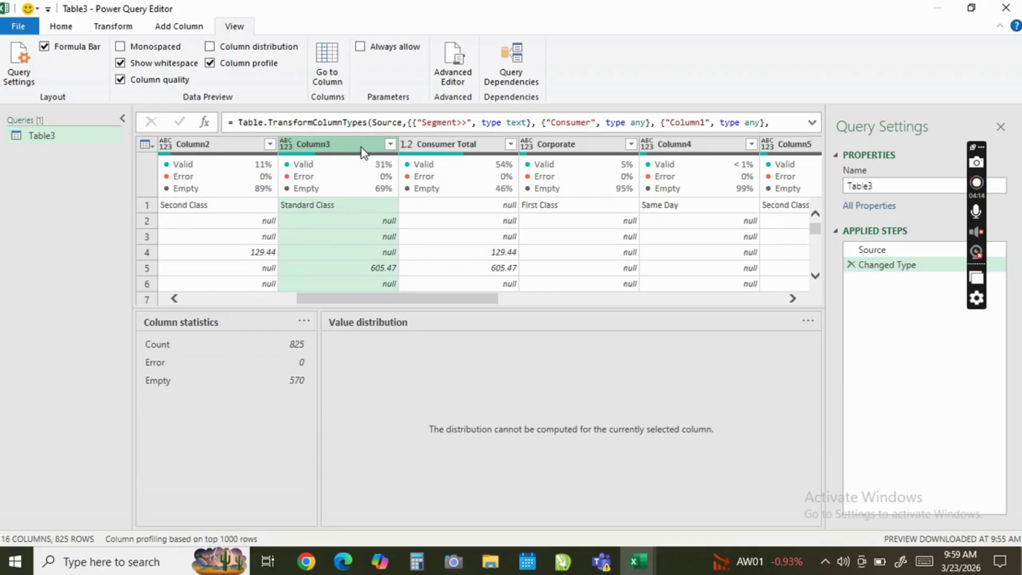
left_click(454, 155)
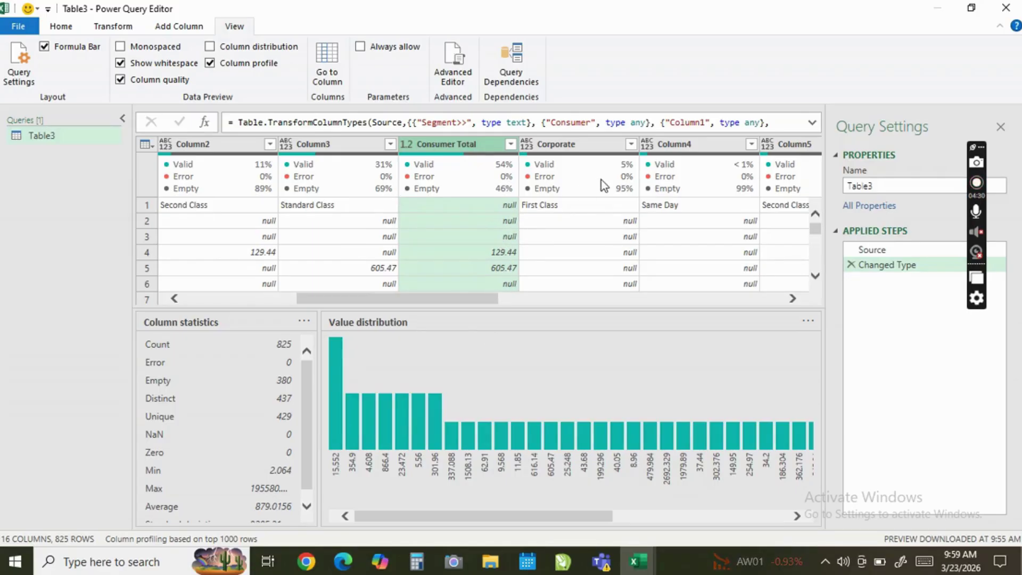
left_click(571, 158)
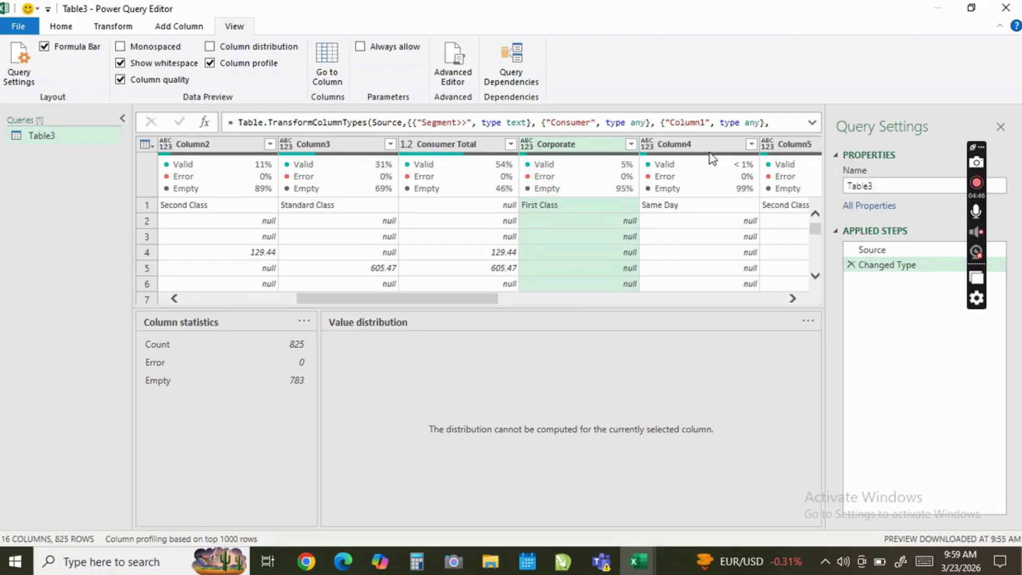
Turn off Column profile and Column quality in the data preview
left_click(794, 299)
left_click(794, 299)
left_click(795, 299)
left_click(793, 299)
left_click(794, 299)
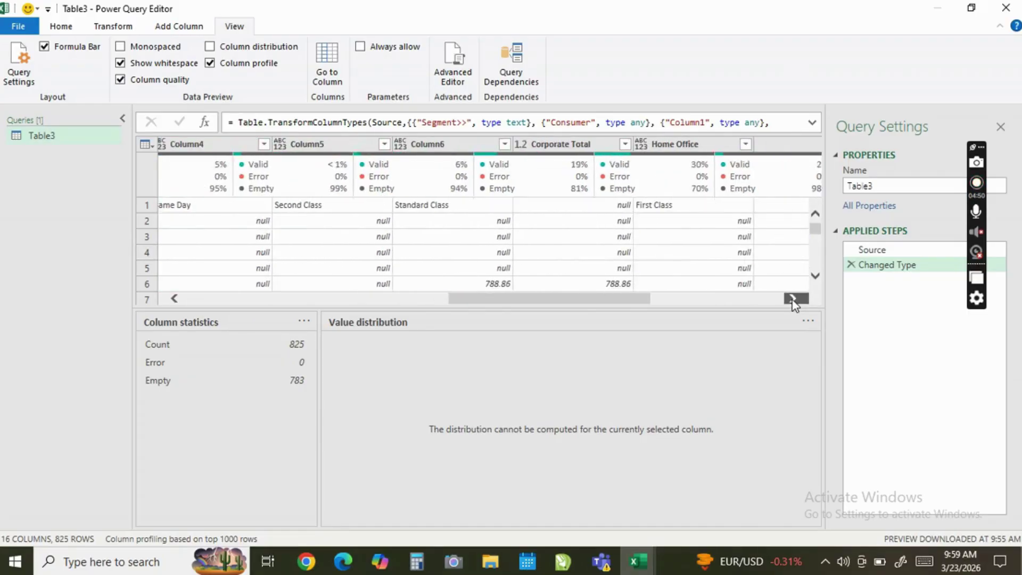
left_click(793, 299)
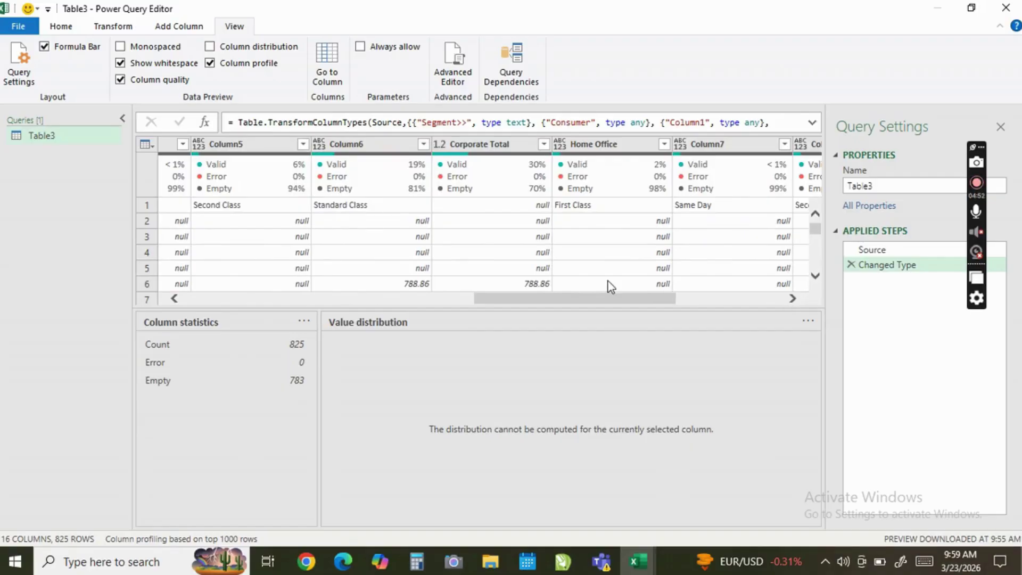
left_click(210, 65)
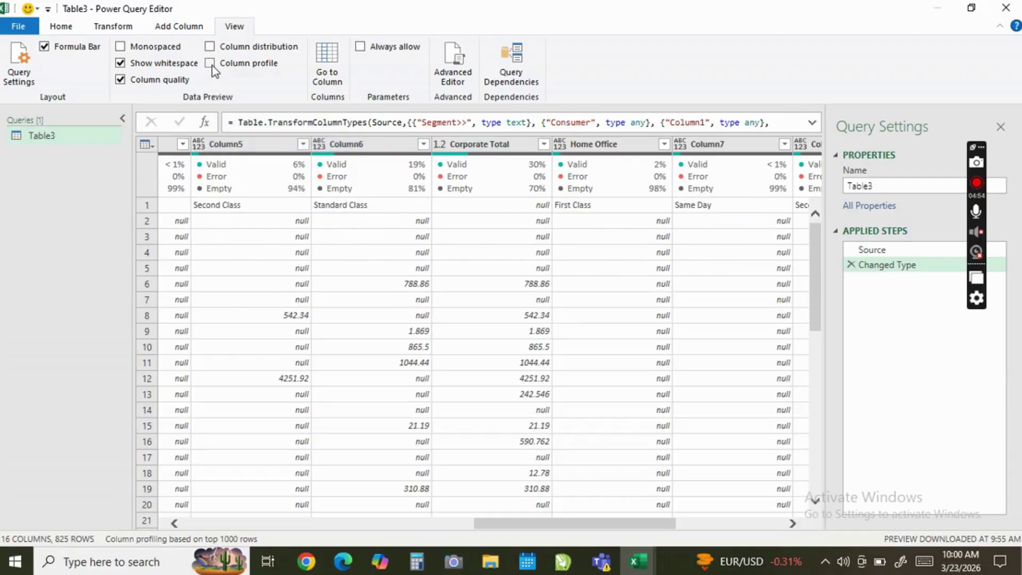
left_click(120, 80)
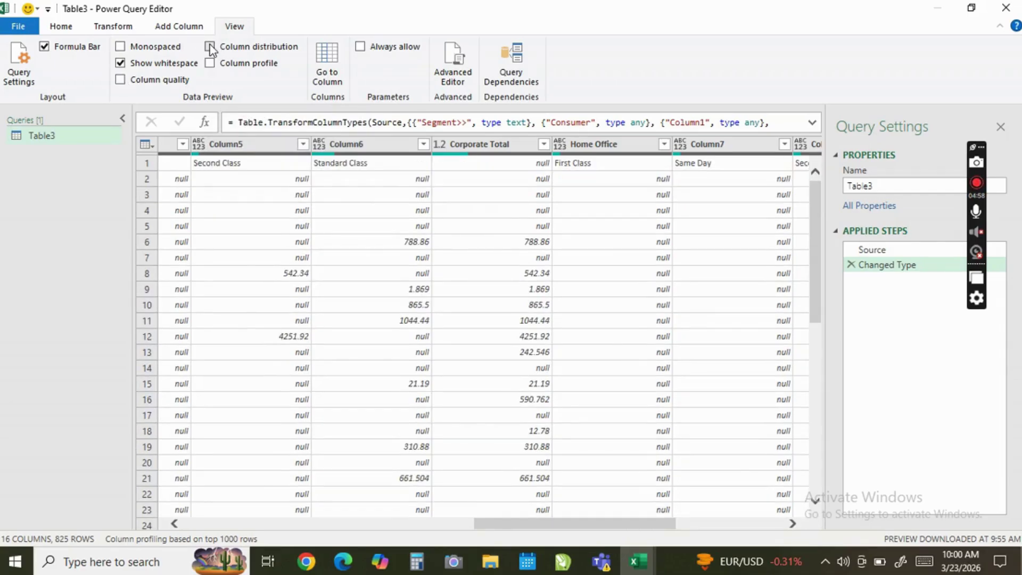
Show Column distribution to review the columns from Segment>> through Home Office Total, and turn it off again
left_click(211, 47)
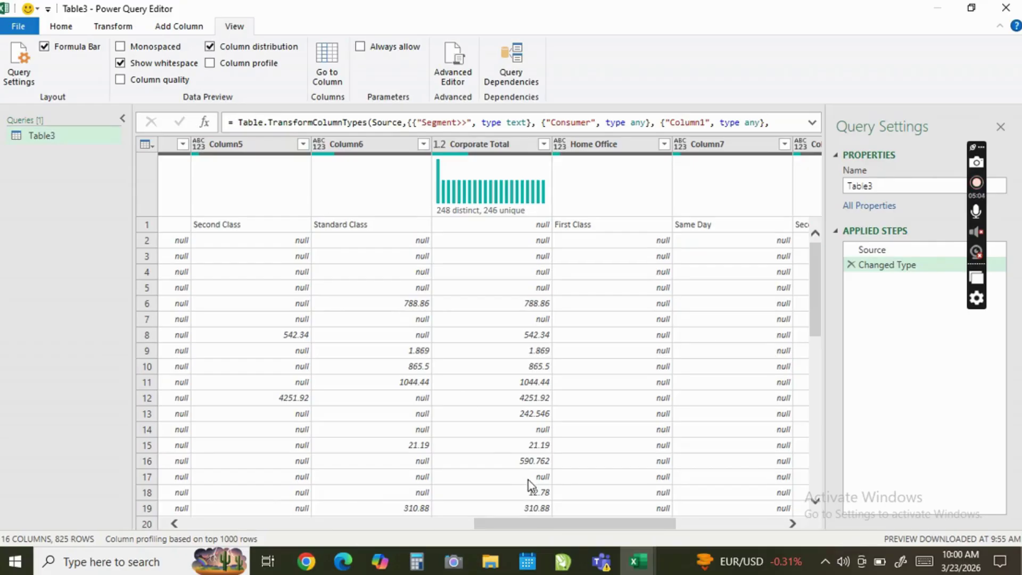
left_click_drag(526, 527, 203, 496)
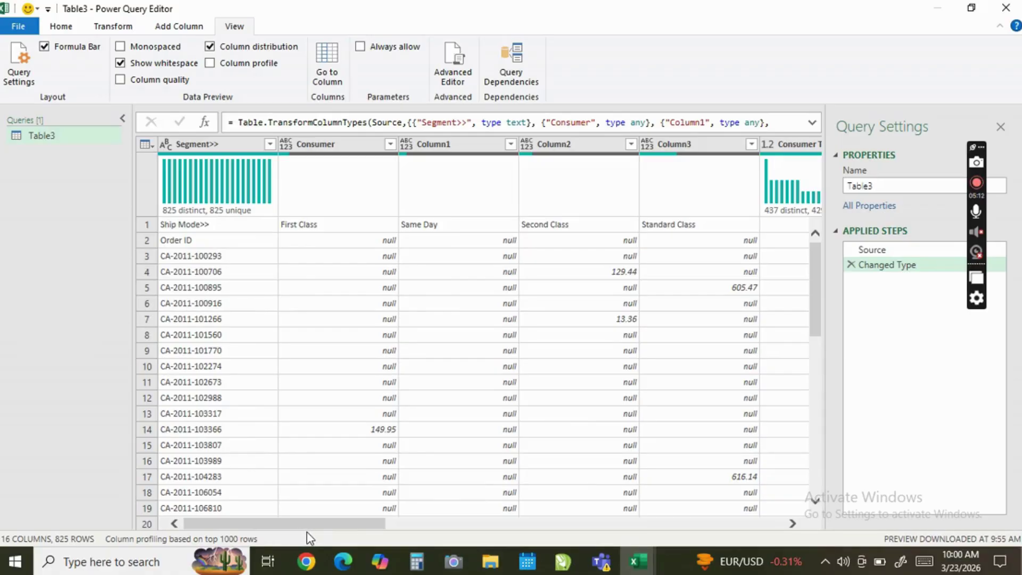
left_click_drag(304, 531, 808, 562)
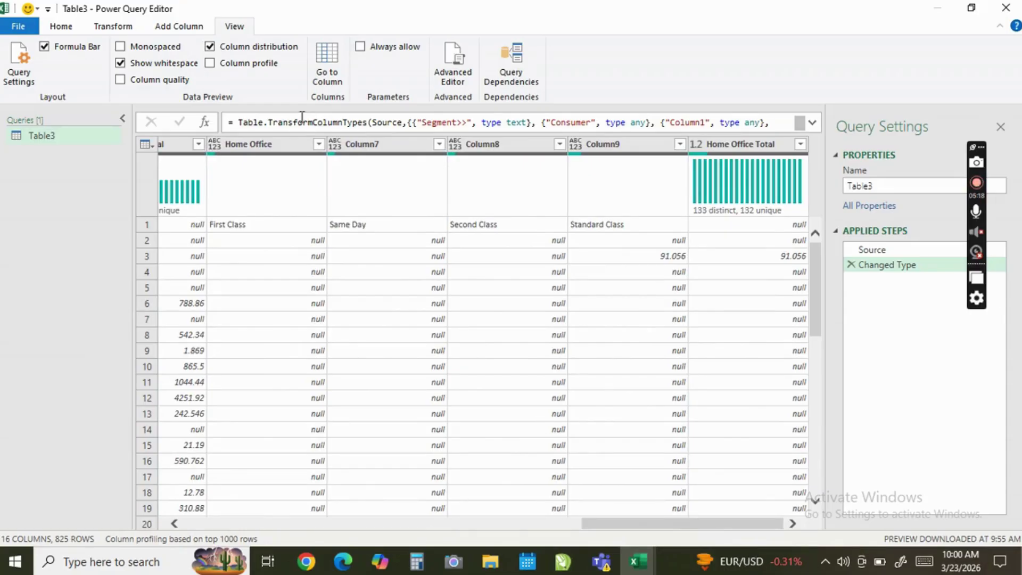
left_click(209, 47)
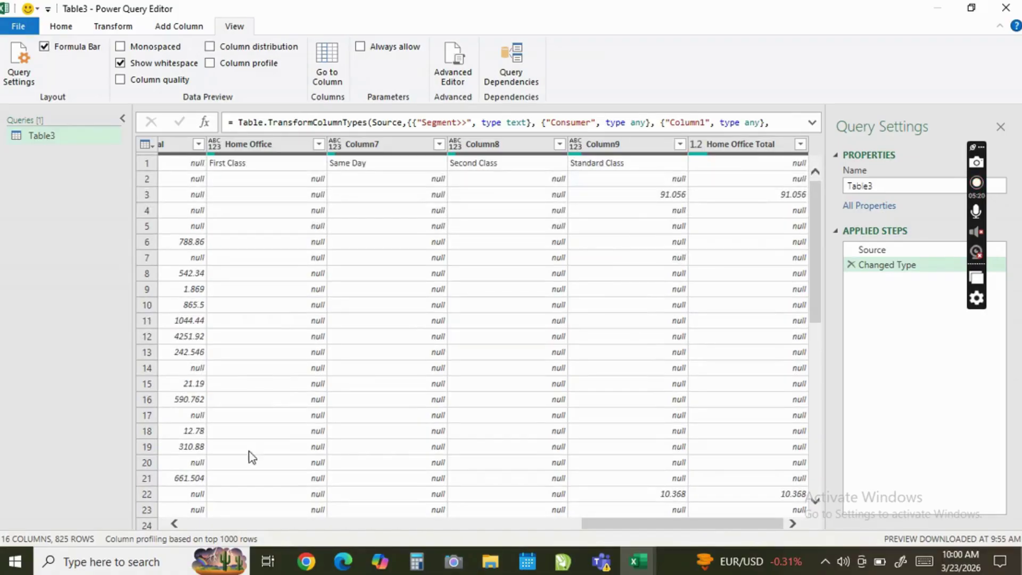
Demote the Table3 column headers into the first data row
left_click_drag(677, 528, 258, 529)
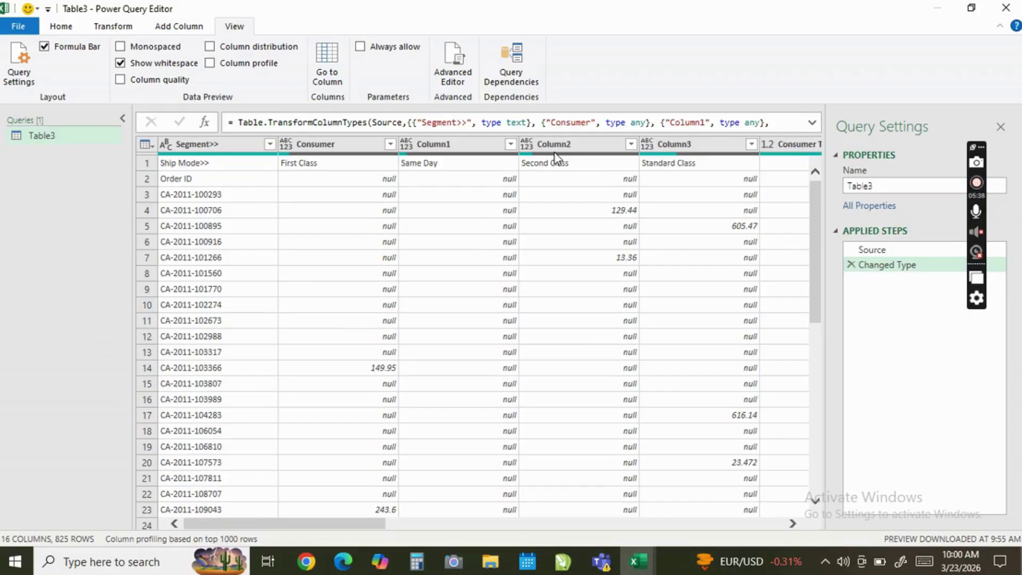
left_click(192, 148)
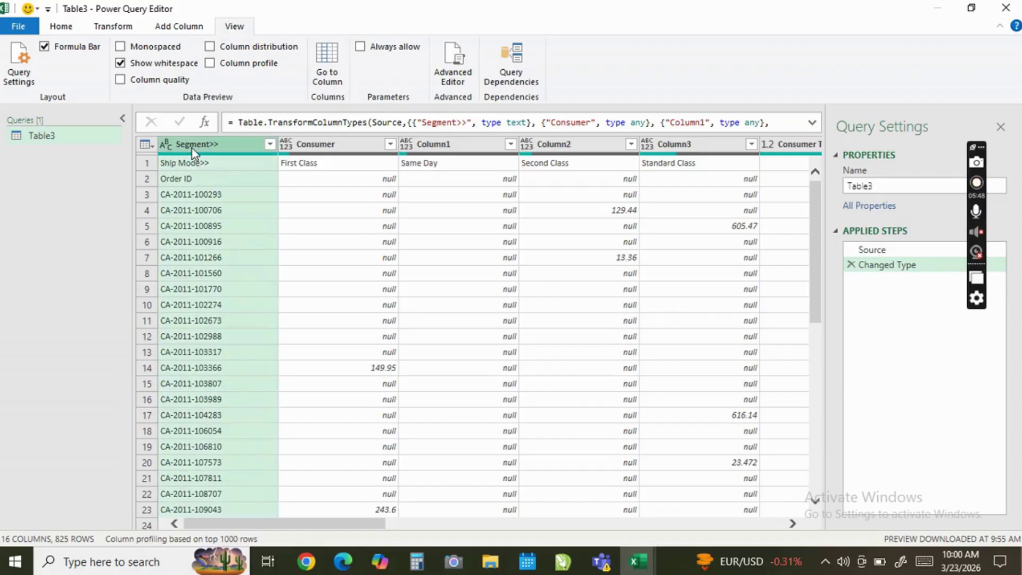
left_click(64, 27)
left_click(112, 26)
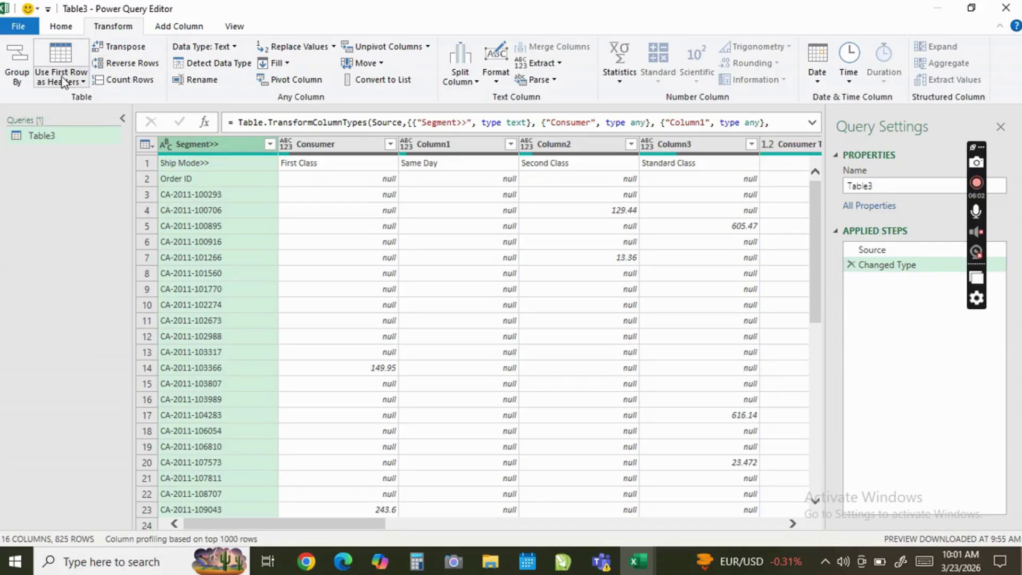
left_click(84, 81)
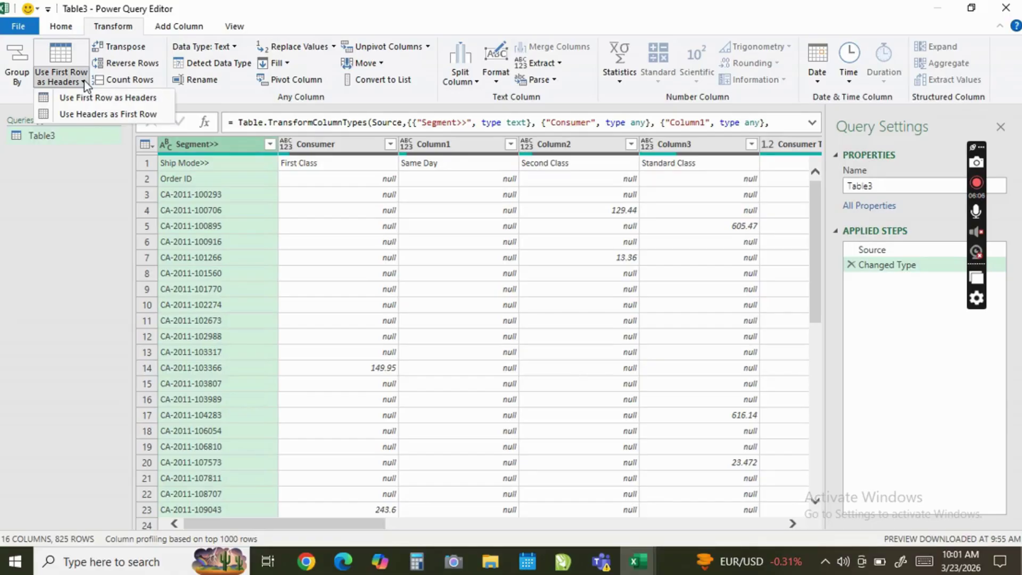
left_click(81, 115)
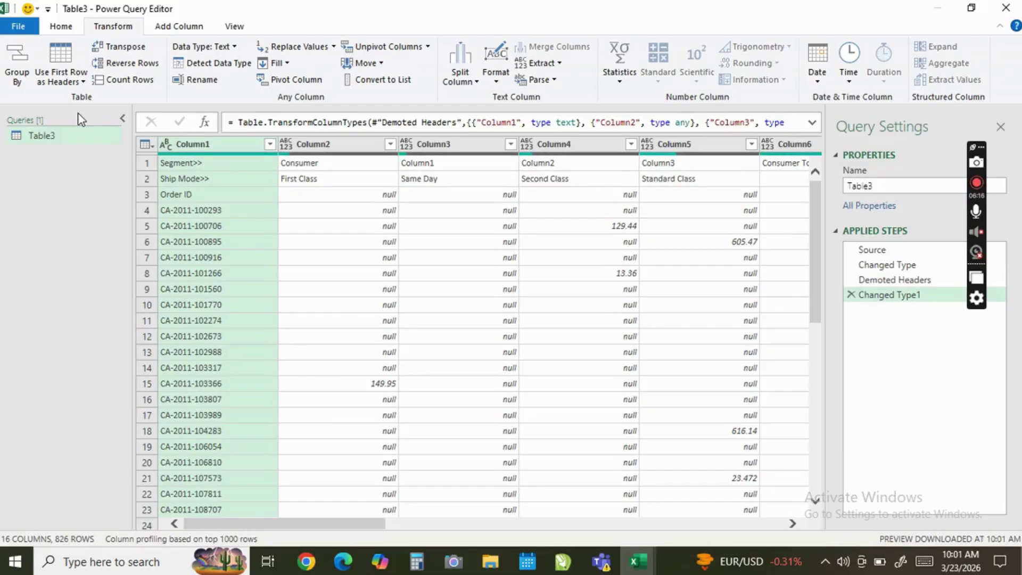
Promote the first row back to column headers and check the resulting columns from Segment>> onward
left_click(84, 82)
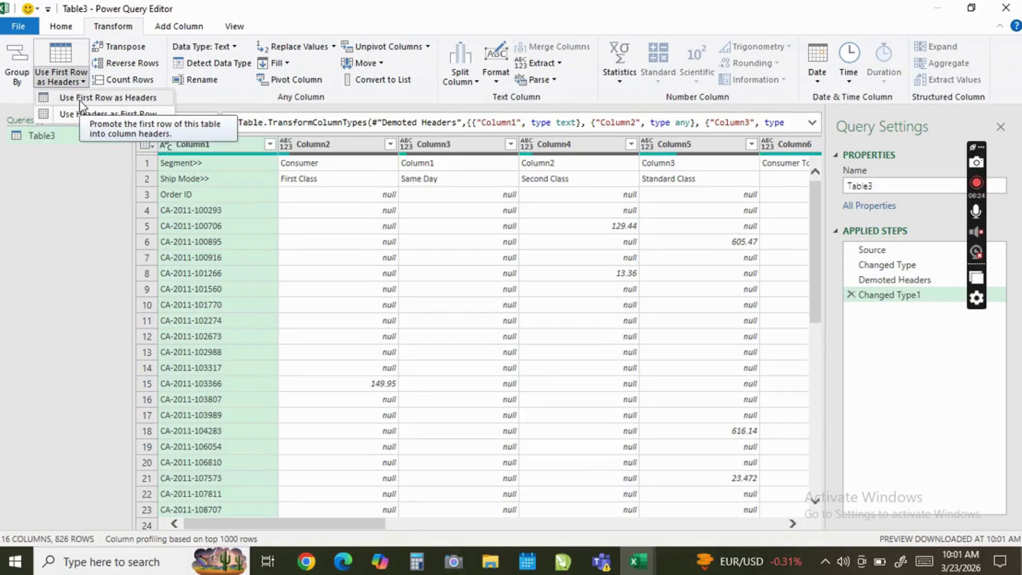
left_click(82, 98)
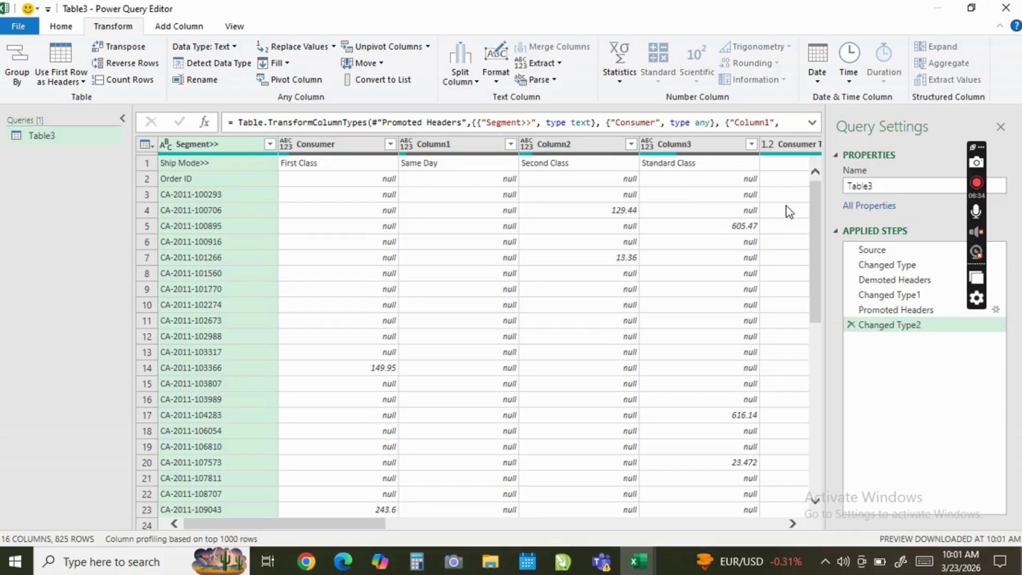
left_click(791, 523)
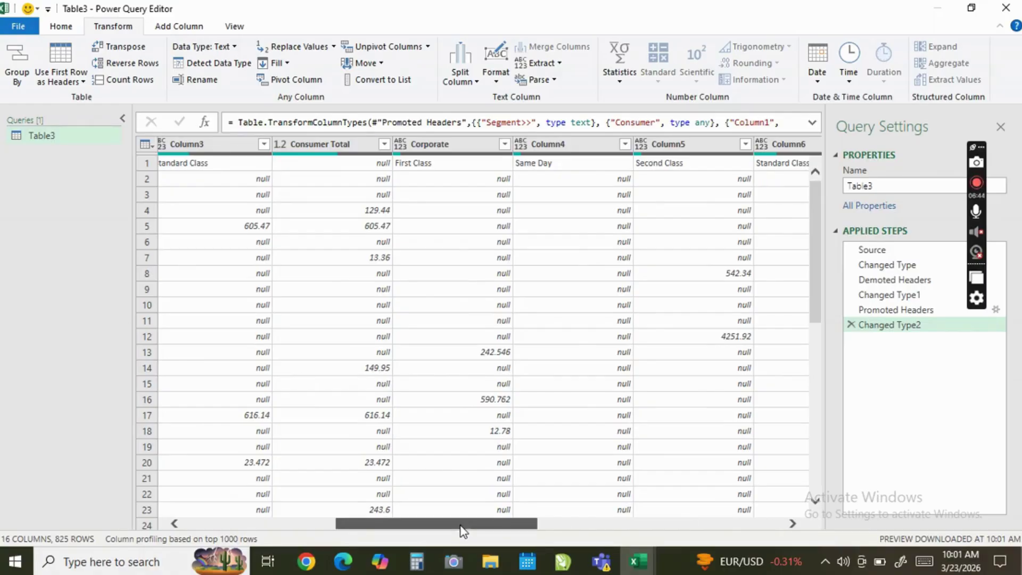
left_click_drag(463, 525, 273, 525)
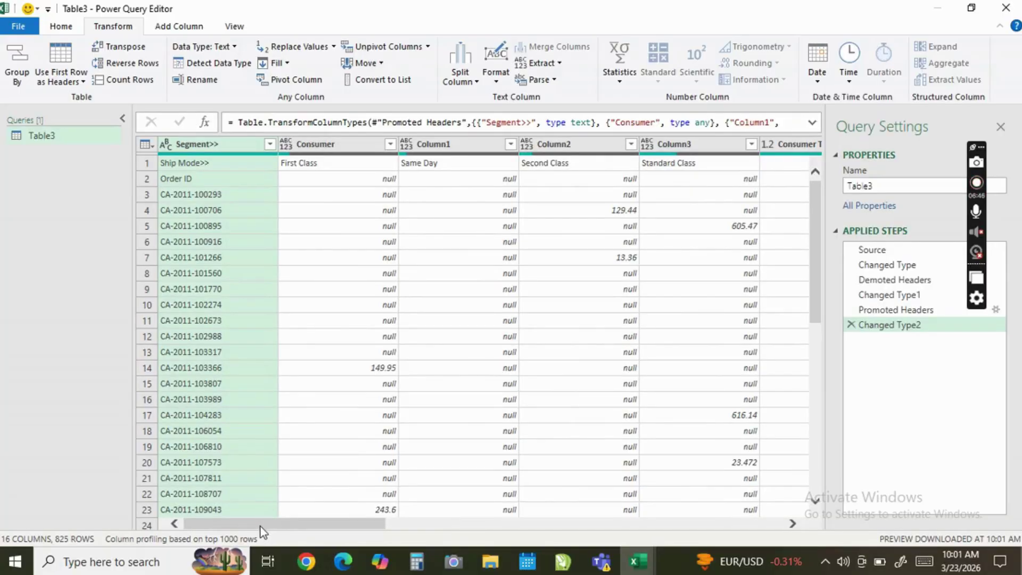
left_click(208, 149)
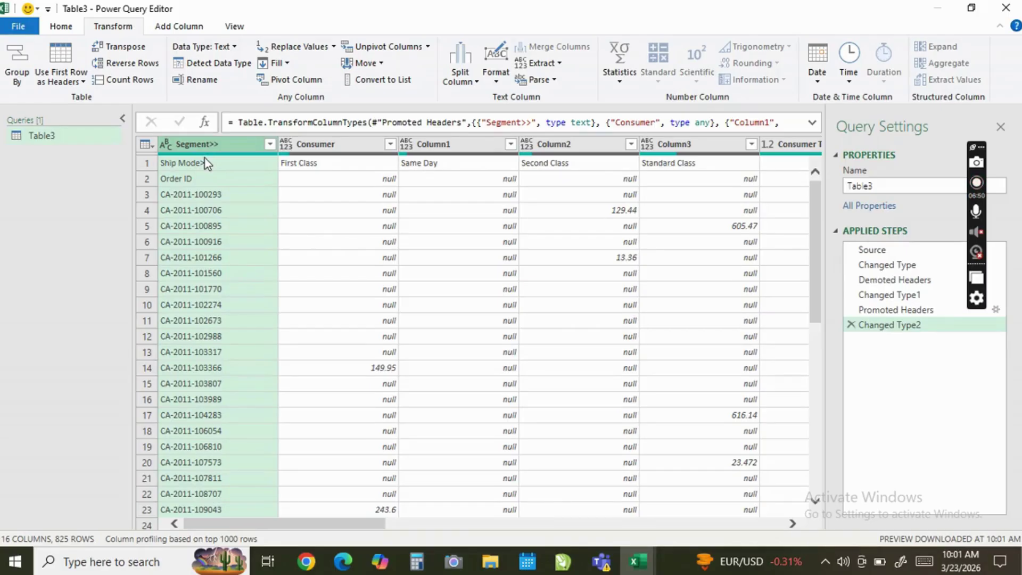
left_click(205, 158)
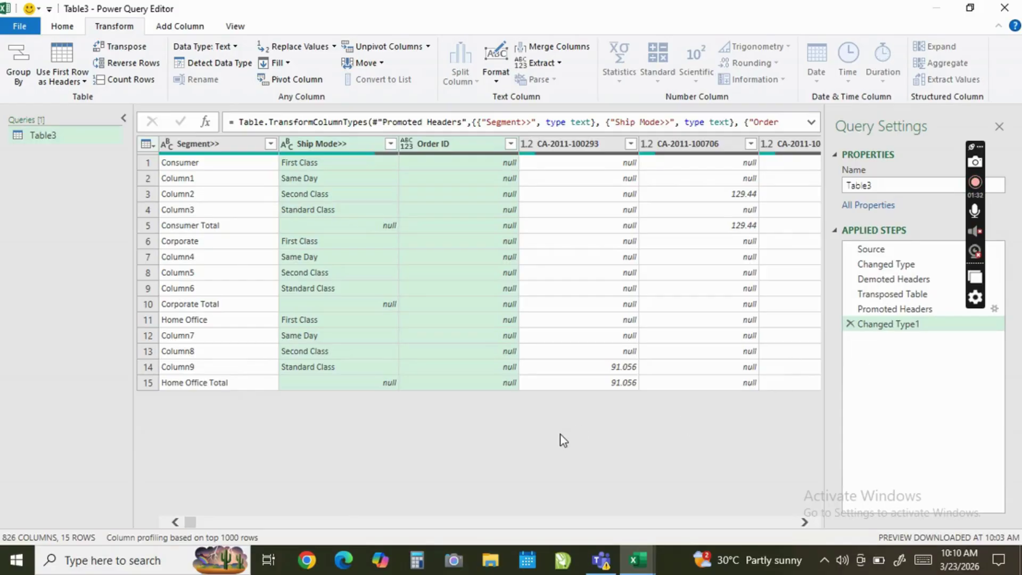
Unpivot all columns other than Segment>>, Ship Mode>> and Order ID in the transposed table
left_click(210, 152)
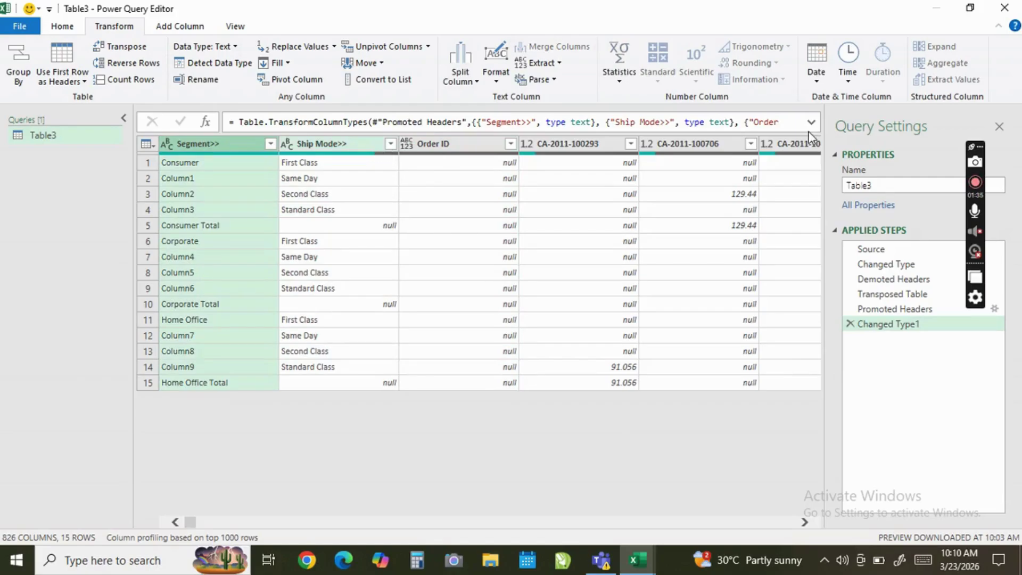
left_click(346, 150, "ctrl")
left_click(459, 150, "ctrl")
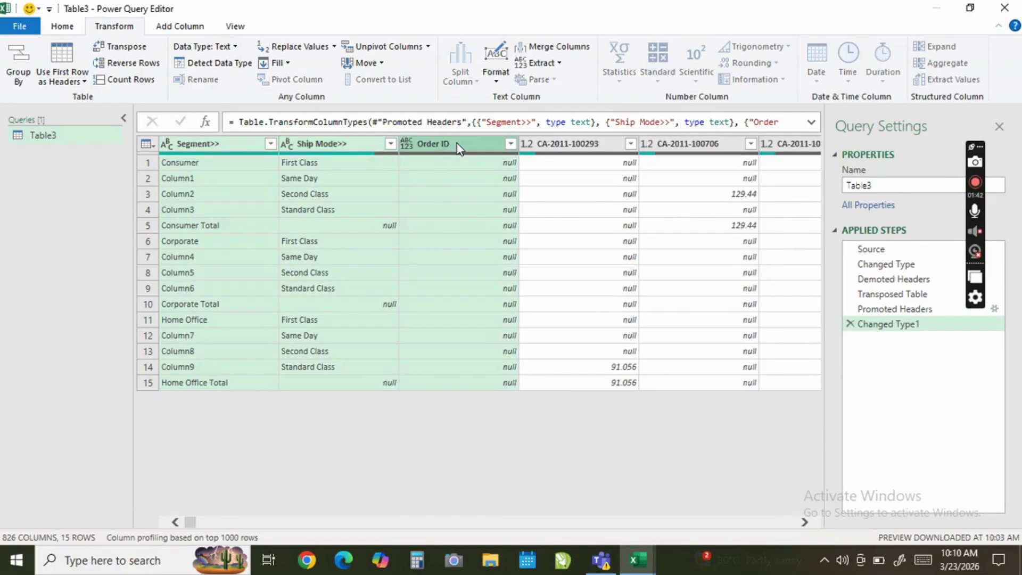
left_click(428, 47)
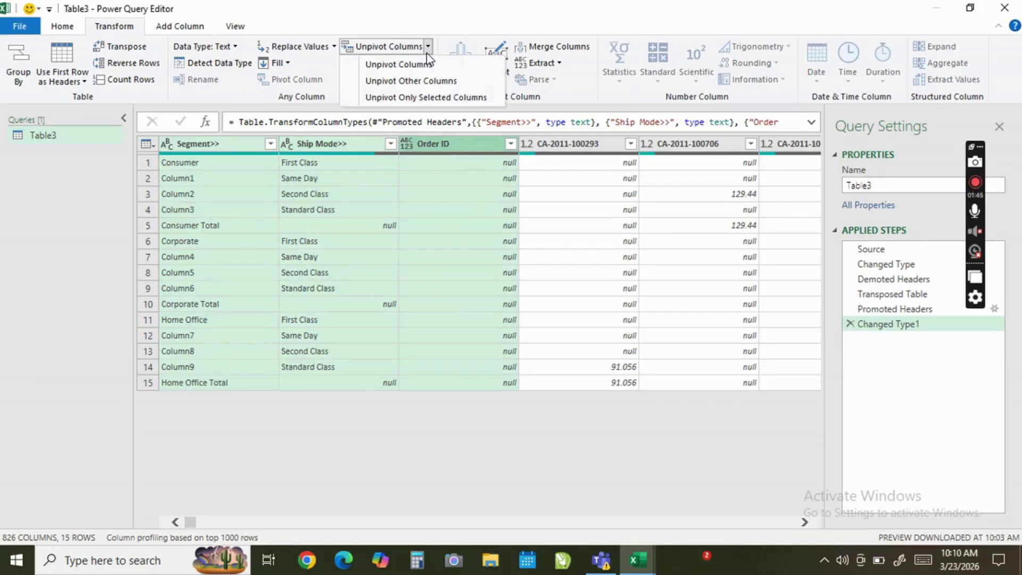
left_click(429, 80)
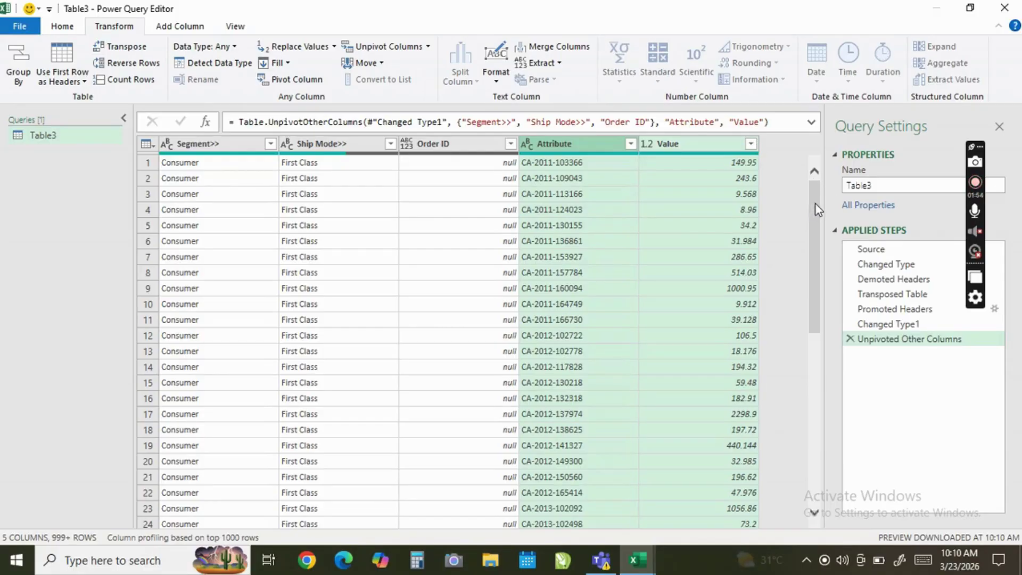
Review the unpivoted rows and filter the null entries out of the Ship Mode>> column
left_click_drag(816, 203, 839, 530)
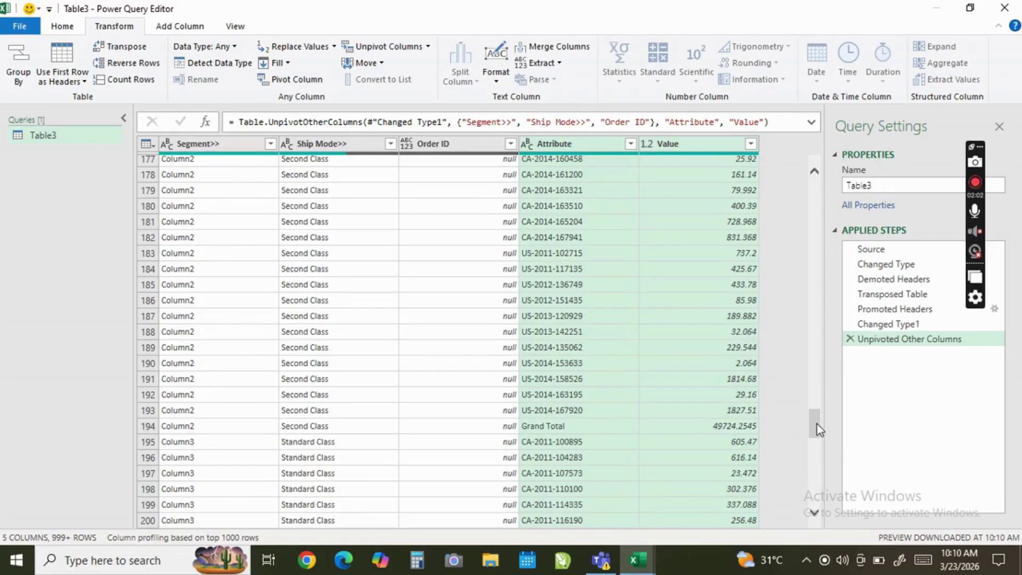
left_click_drag(817, 424, 810, 193)
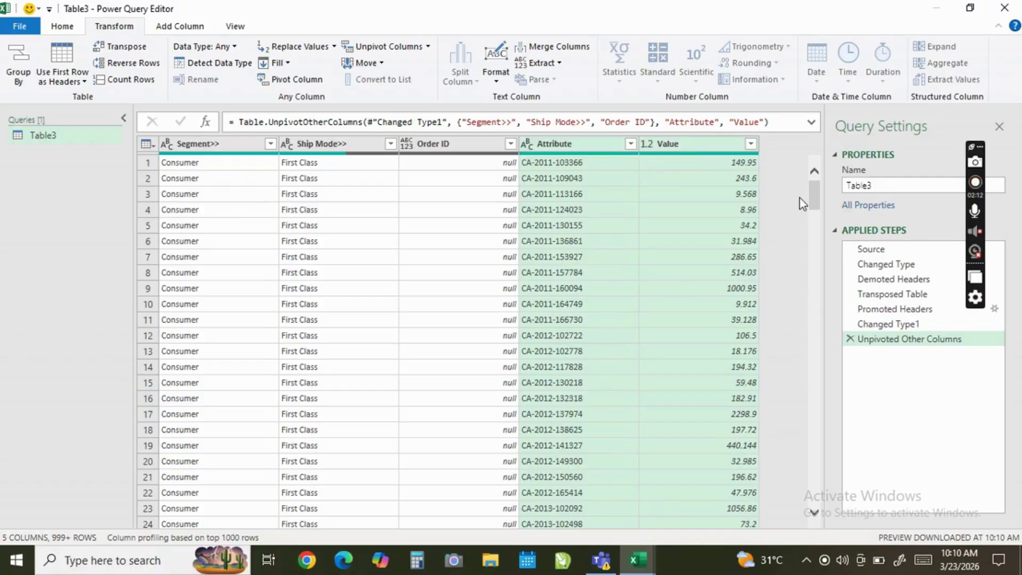
mouse_move(814, 193)
left_mouse_down()
mouse_move(814, 215)
mouse_move(823, 189)
left_mouse_up()
mouse_move(369, 159)
left_click(392, 147)
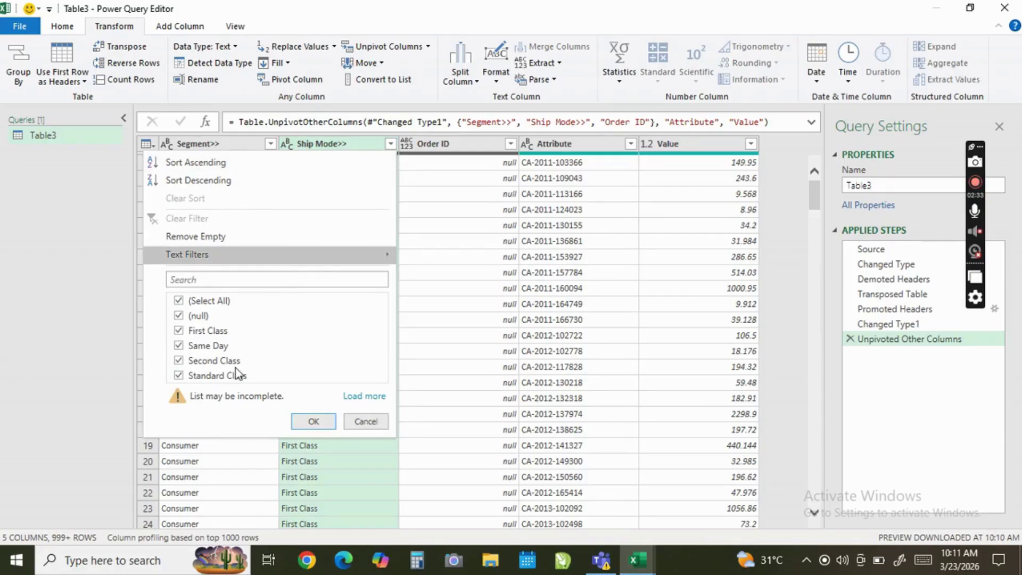
left_click(178, 318)
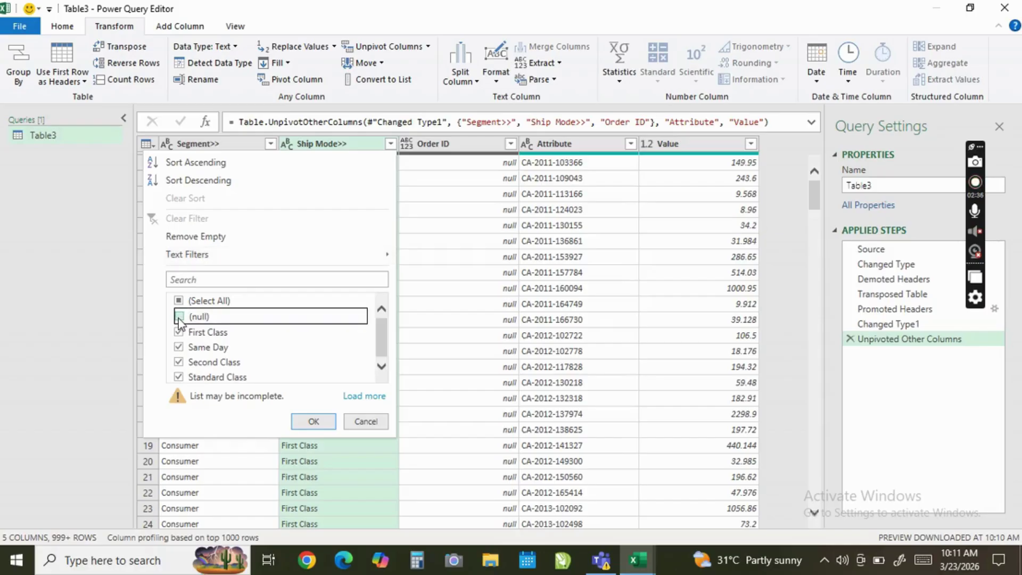
left_click(314, 421)
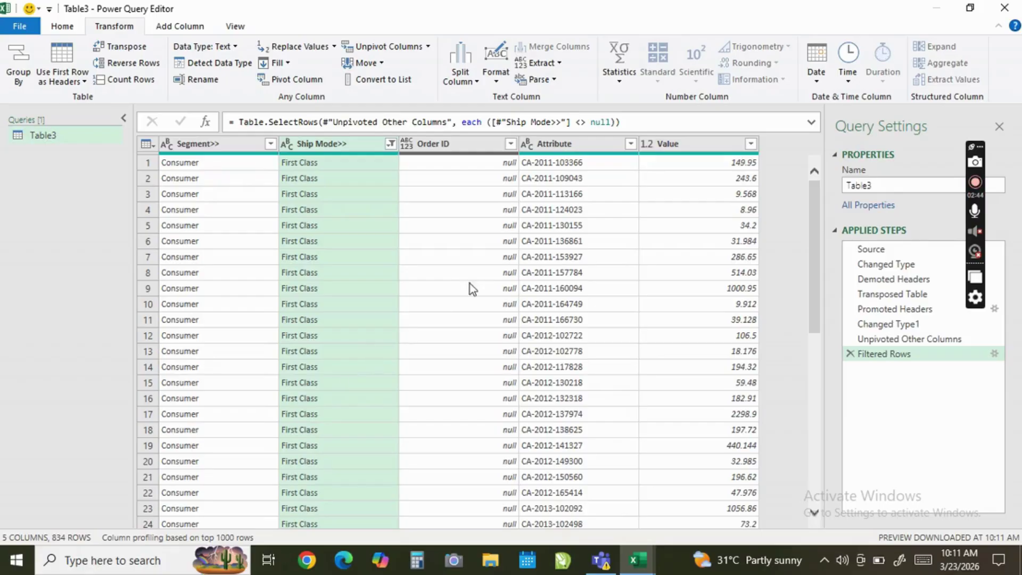
Check the values in the Order ID column and remove that empty column from the unpivoted table
left_click(510, 143)
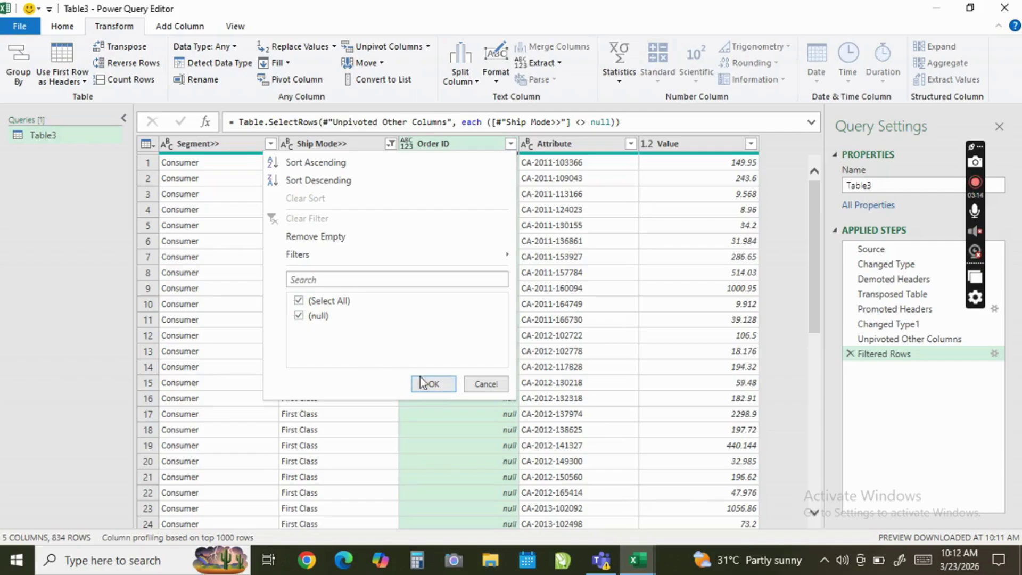
left_click(434, 385)
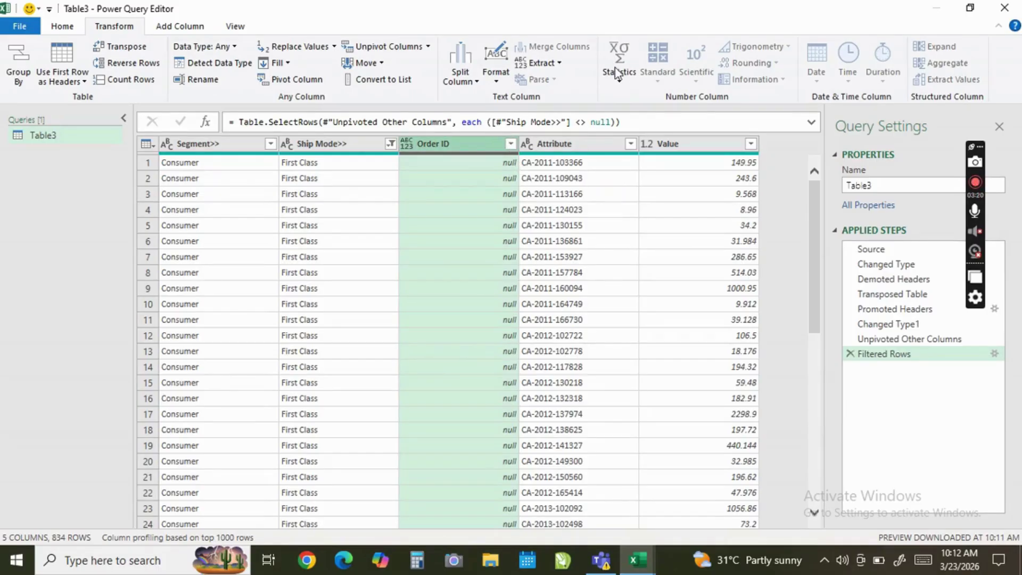
right_click(474, 141)
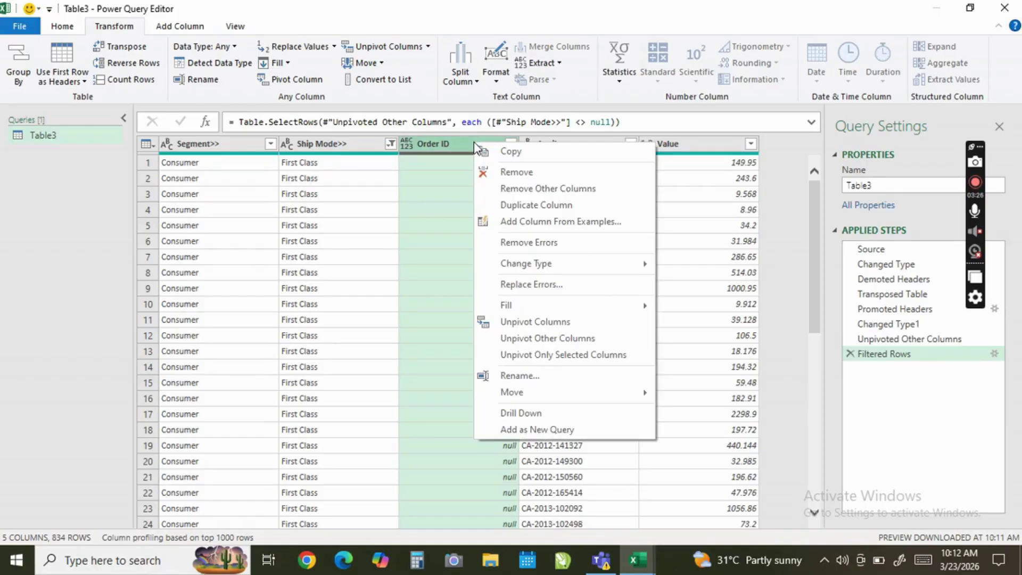
left_click(516, 171)
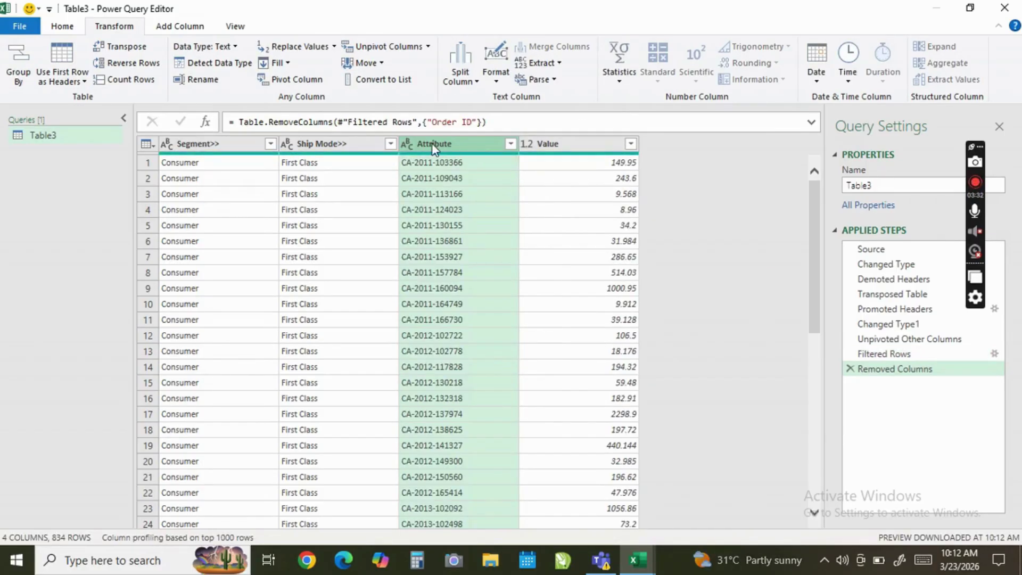
Rename the Attribute column as Order ID
double_click(448, 149)
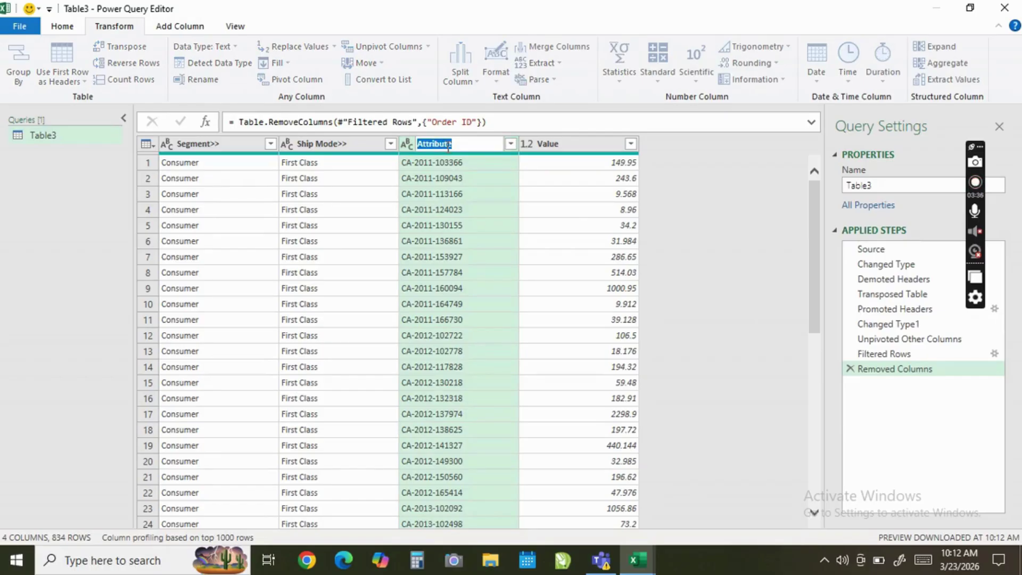
key("BackSpace")
type("Order ID")
key("Return")
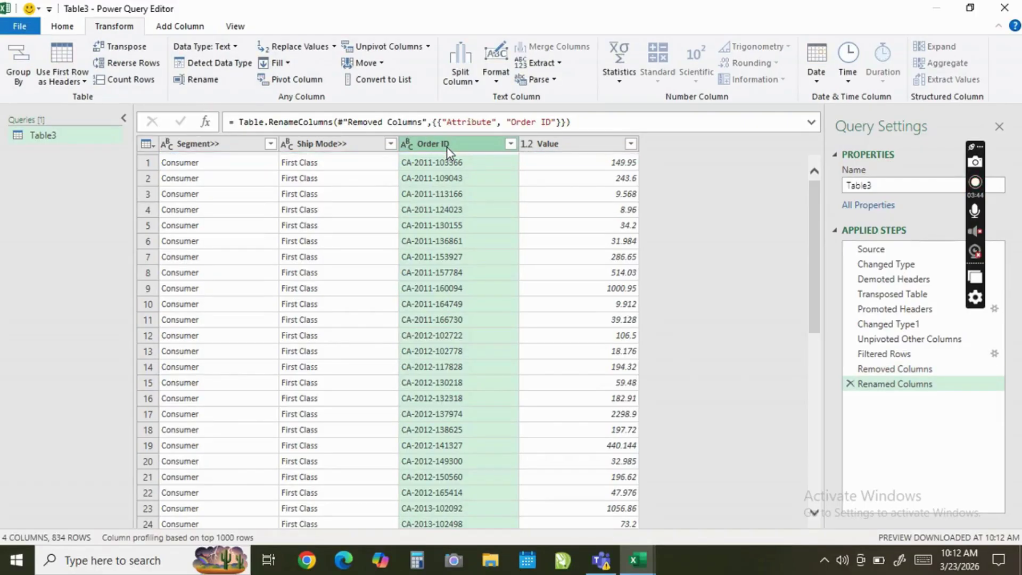
Rename the Value column as Sales
double_click(553, 142)
key("BackSpace")
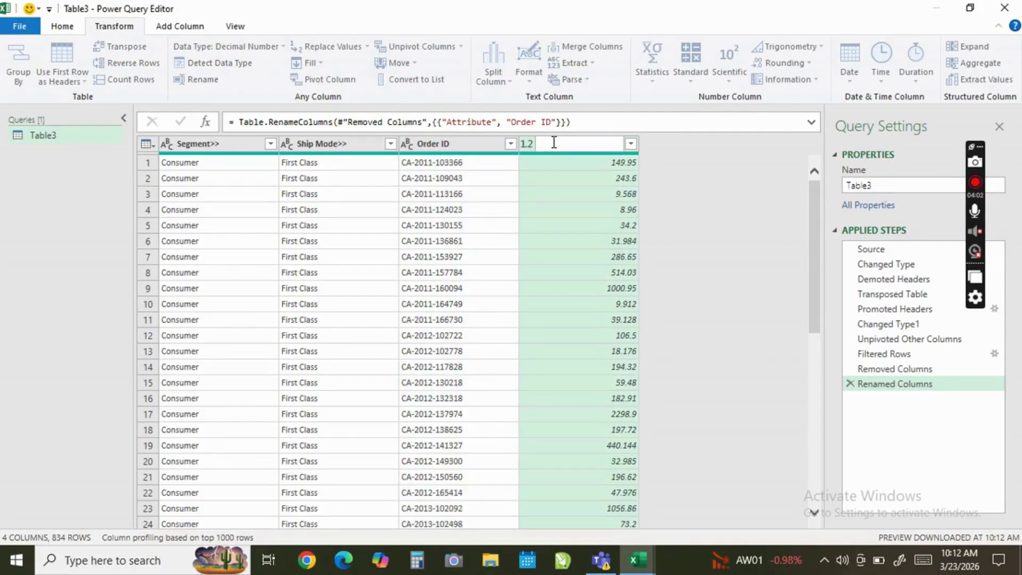
type("Sales")
key("Return")
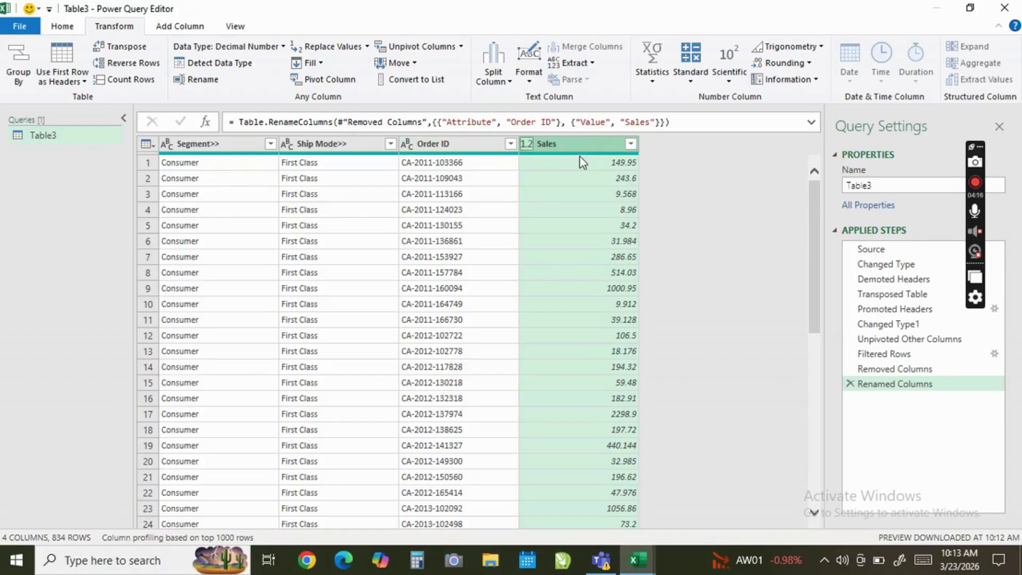
Inspect the distinct values in the Sales and Order ID columns without applying a filter
left_click(631, 144)
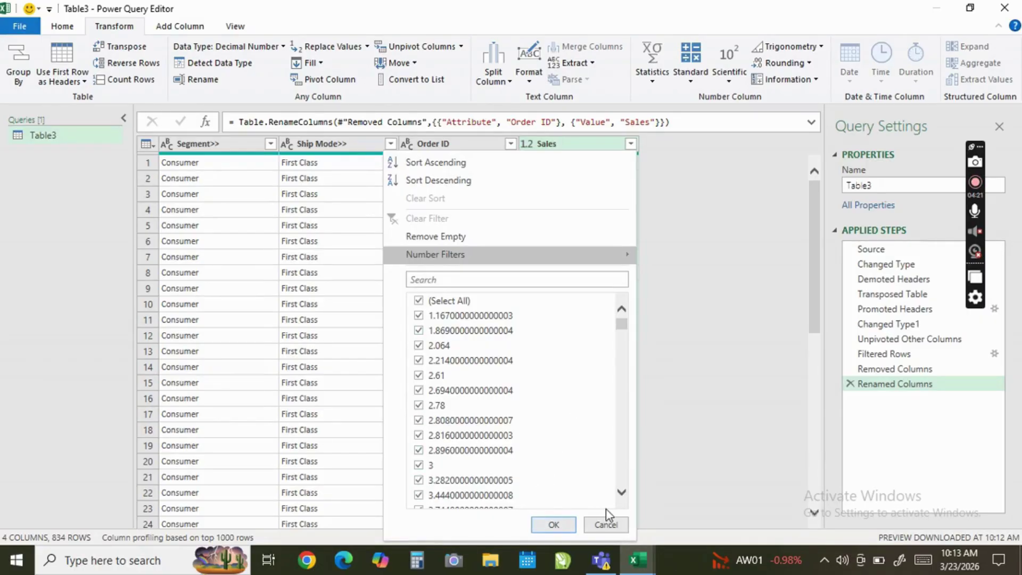
left_click(607, 525)
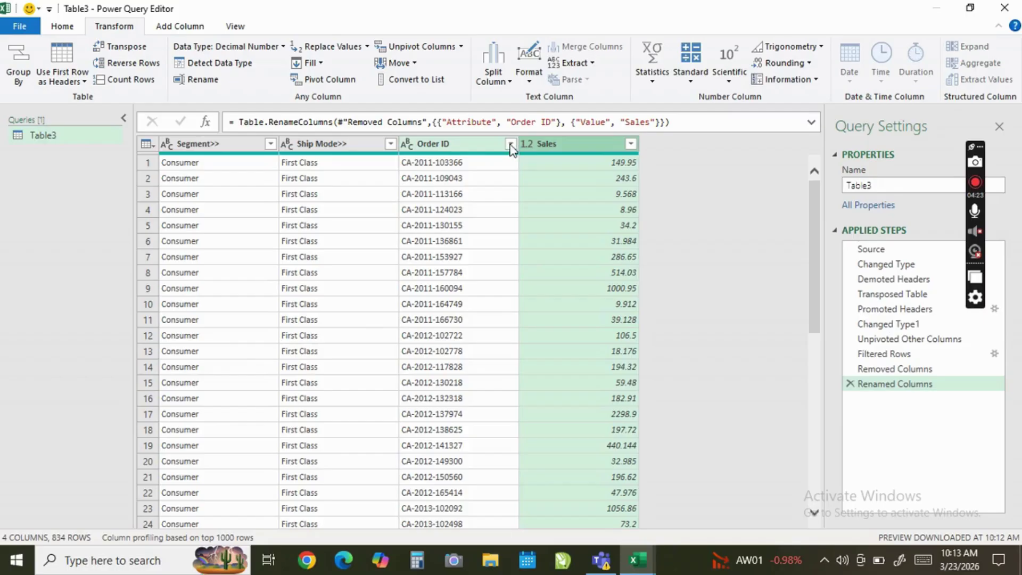
left_click(511, 143)
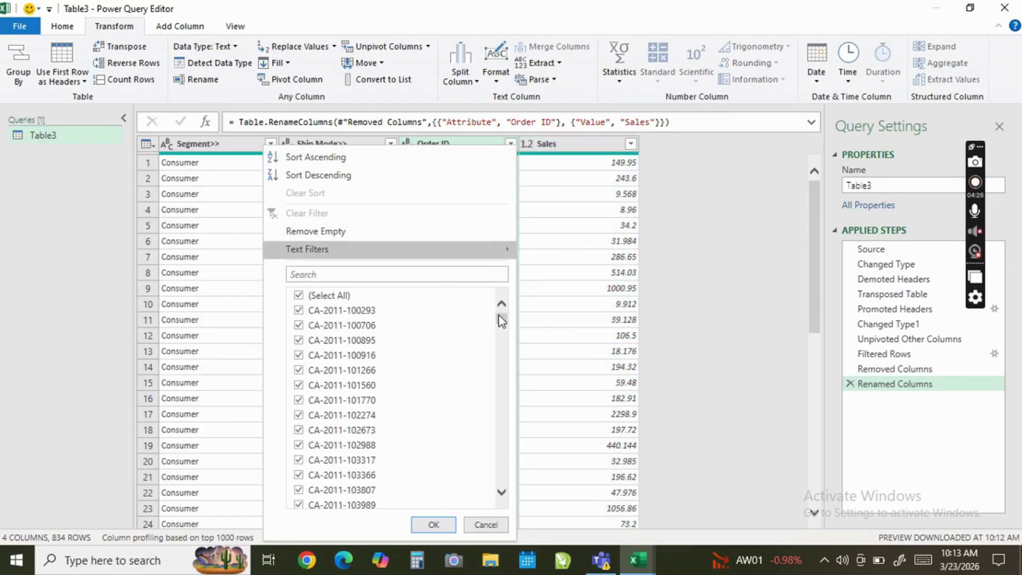
left_click_drag(500, 320, 486, 499)
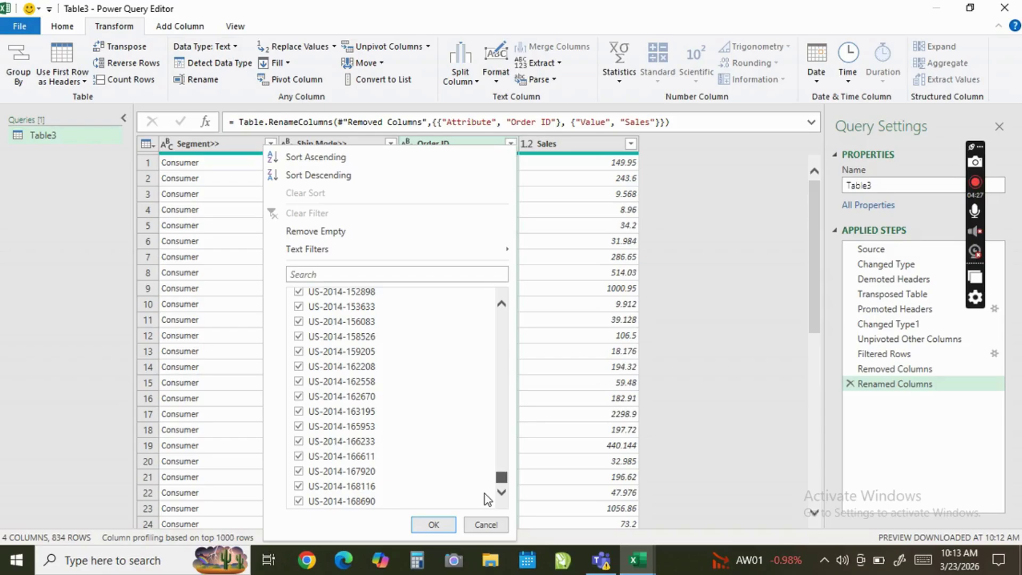
left_click(486, 524)
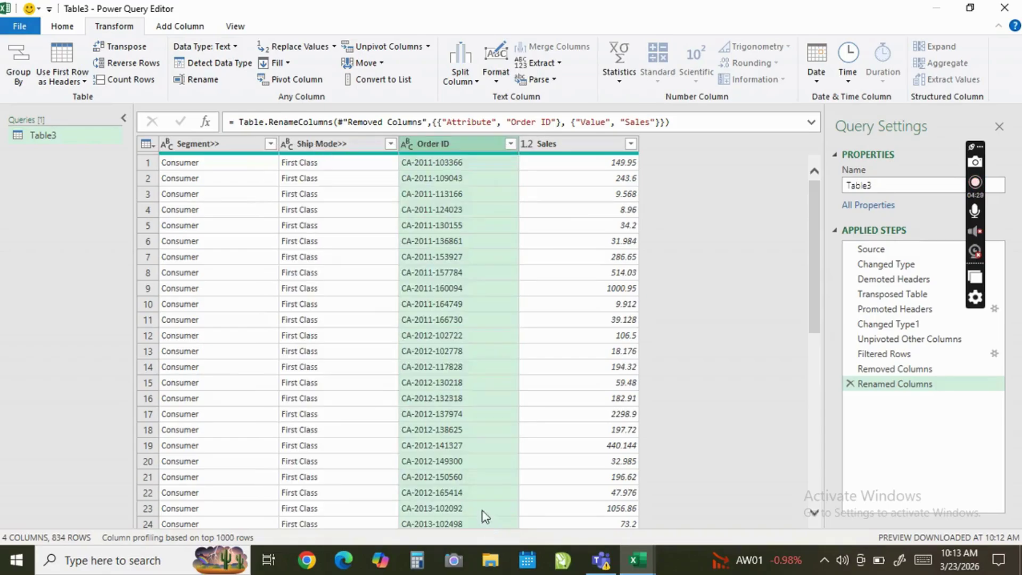
Inspect the distinct Ship Mode>> and Segment>> values, keeping all of them selected, and examine the segment names down the rows
left_click(391, 144)
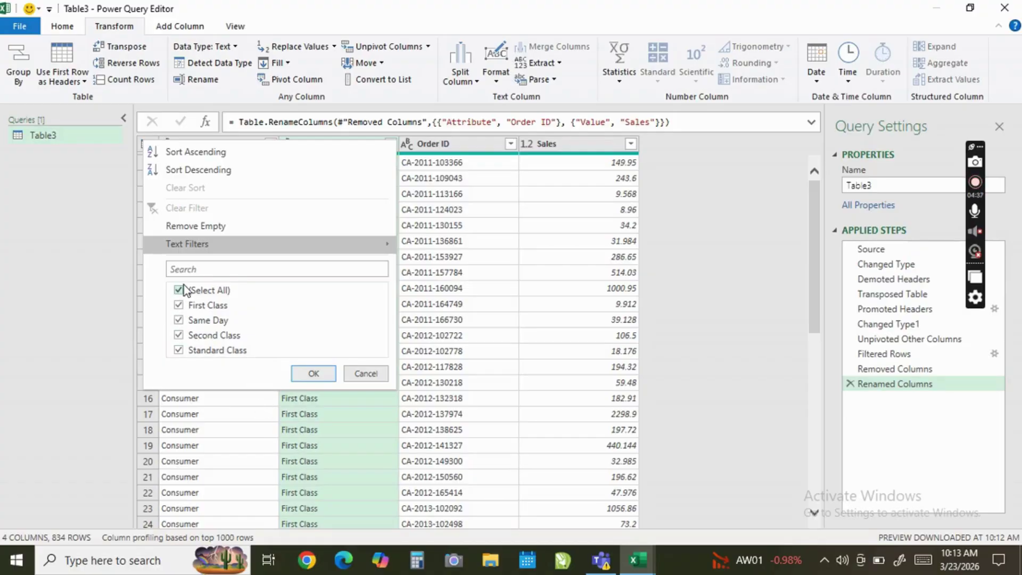
left_click(313, 374)
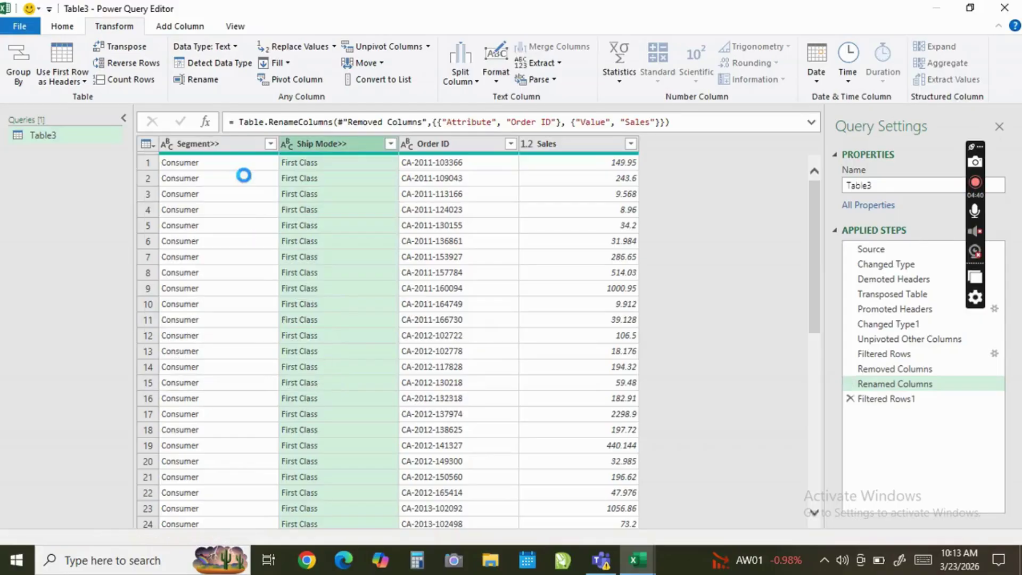
left_click(271, 144)
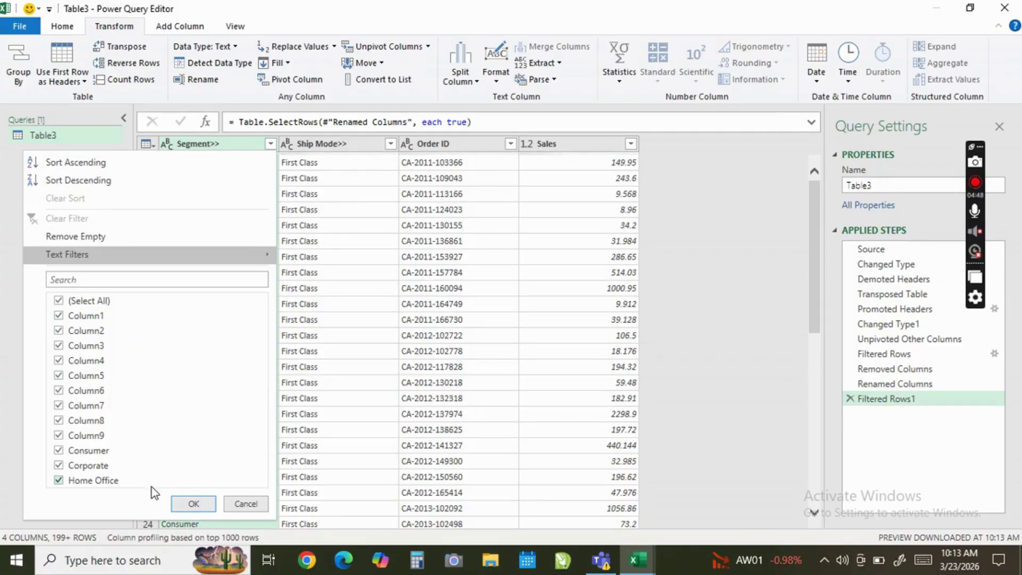
left_click(193, 504)
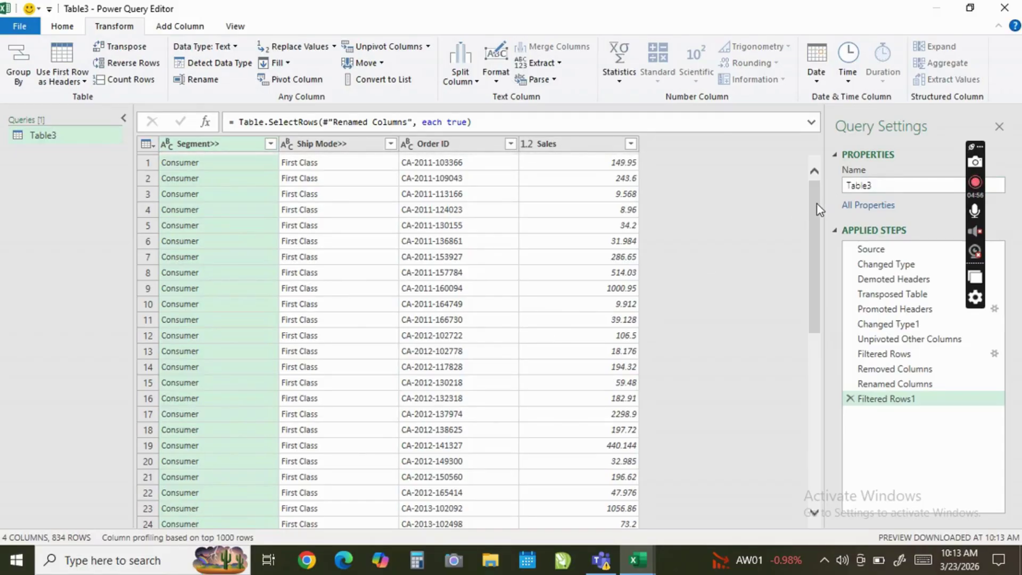
left_click_drag(816, 203, 822, 137)
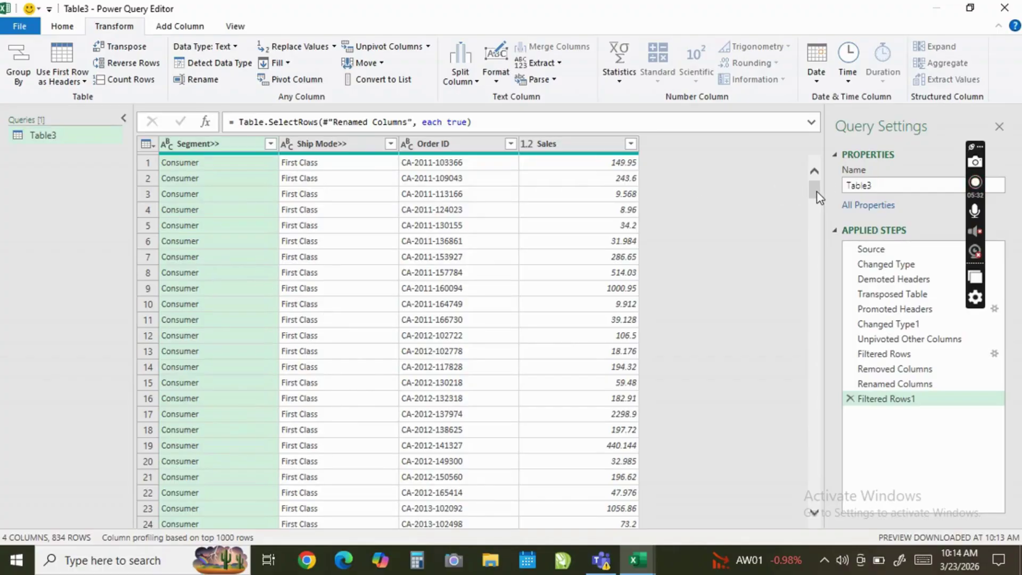
left_click_drag(815, 190, 814, 273)
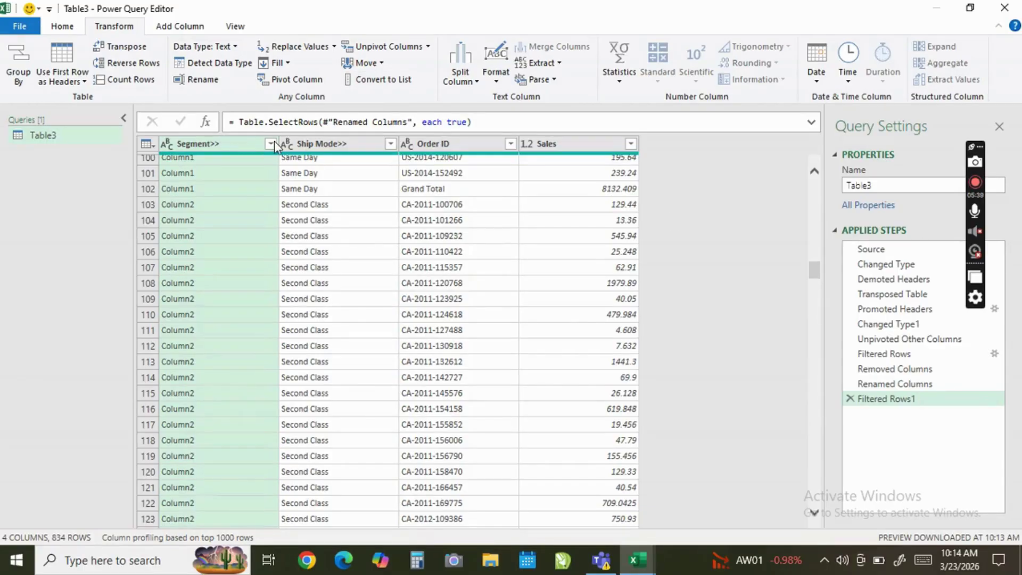
Replace the value Column1 with Consumer in the Segment>> column
left_click(338, 49)
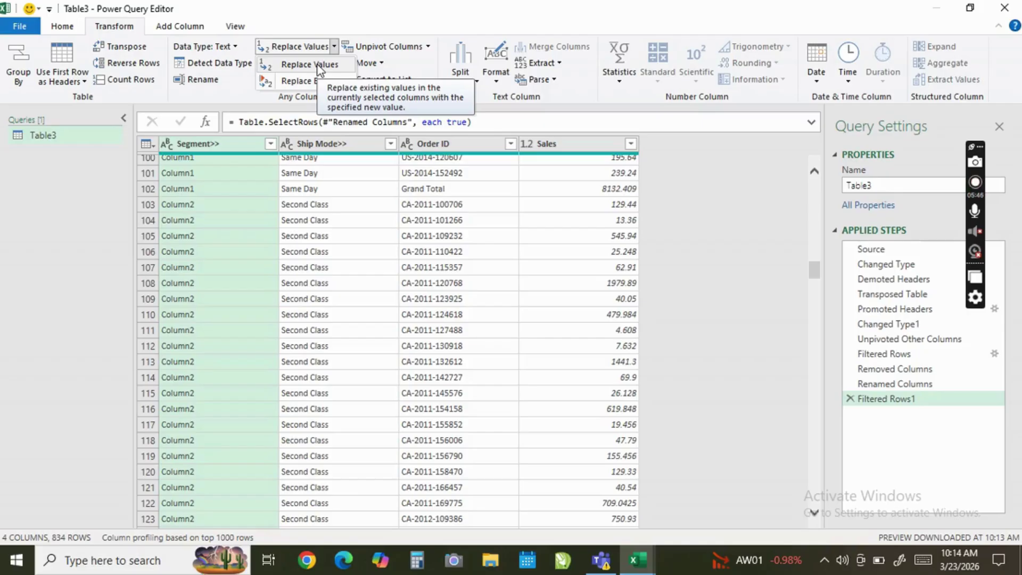
left_click(318, 65)
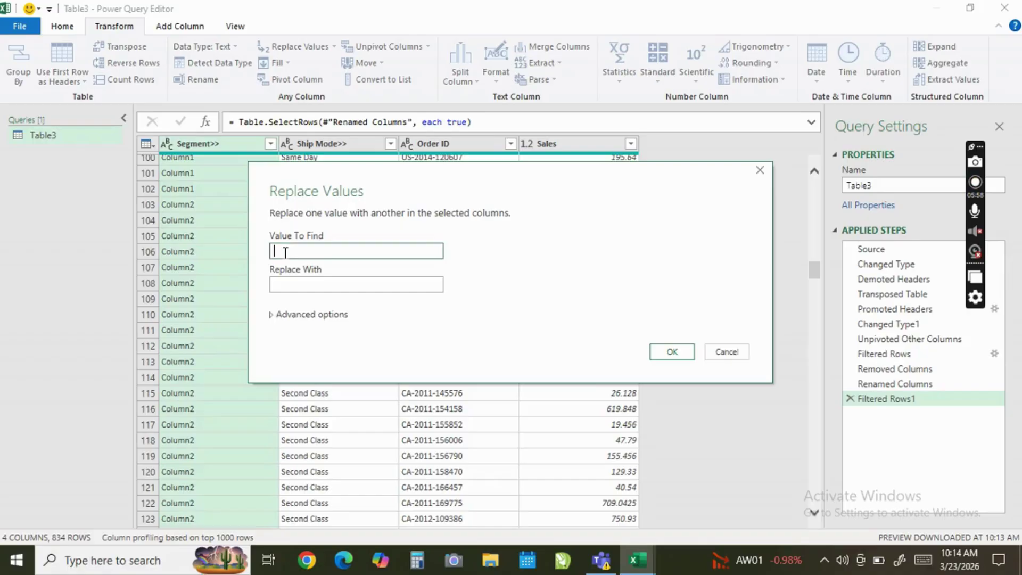
type("Co")
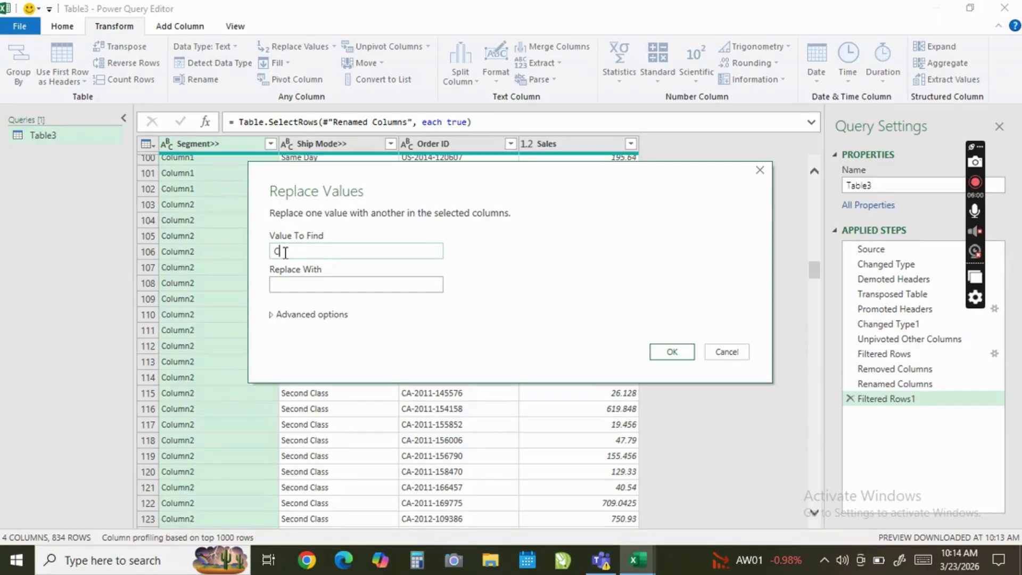
type("lu")
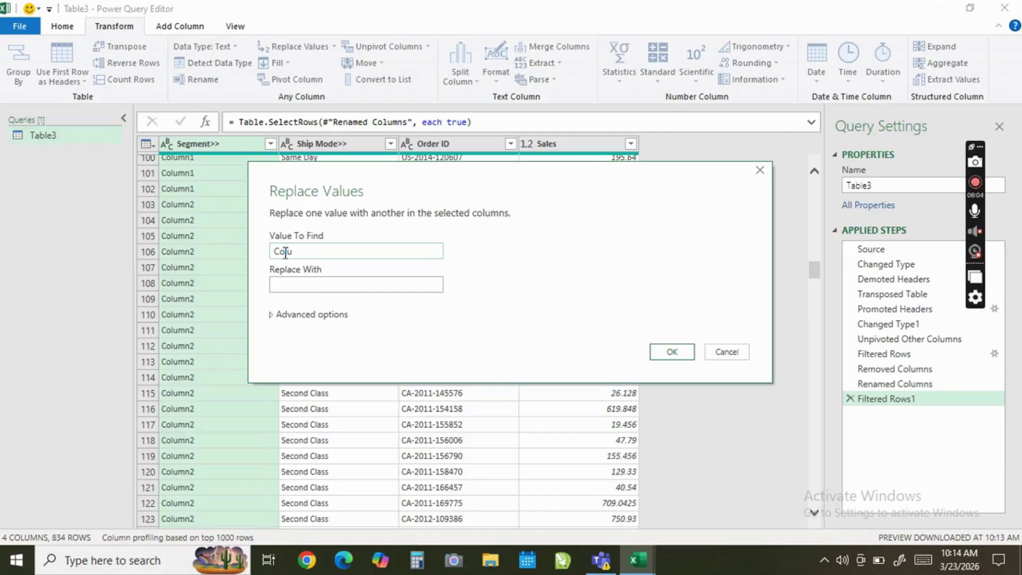
type("mn1")
left_click(302, 286)
type("Con")
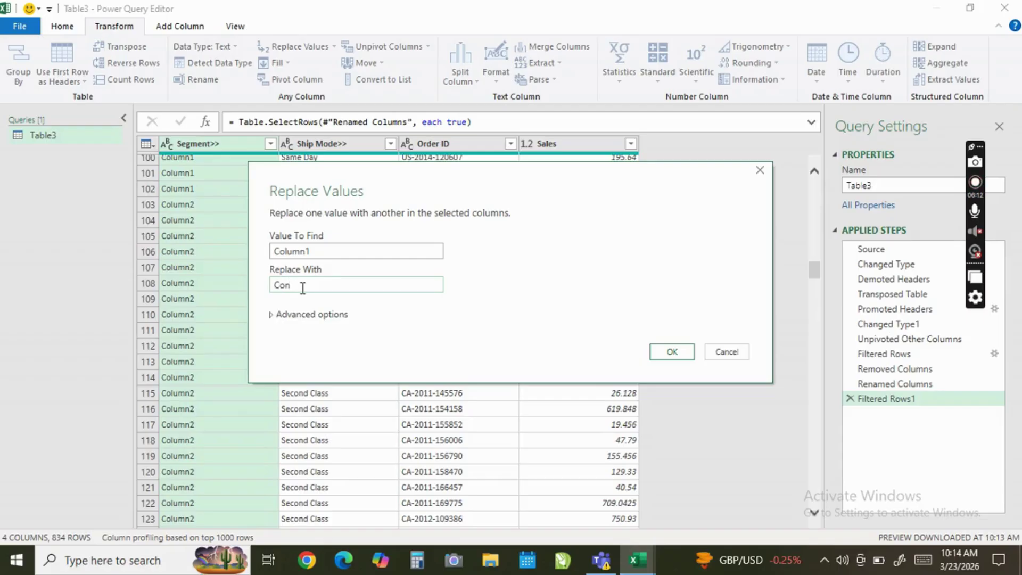
type("sumer")
left_click(673, 352)
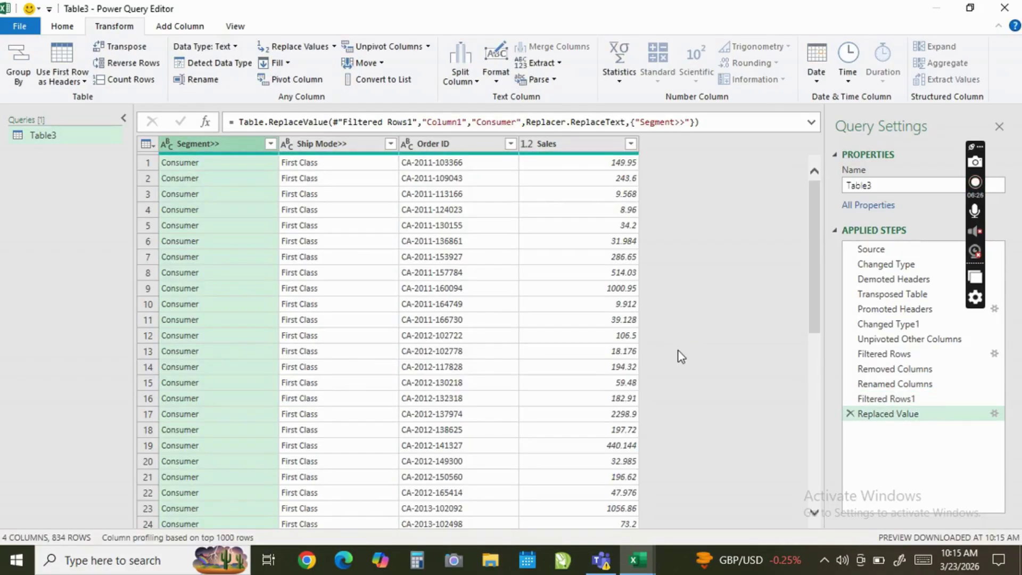
Check the remaining Segment>> values and replace Column2 with Corporate in that column
left_click(271, 144)
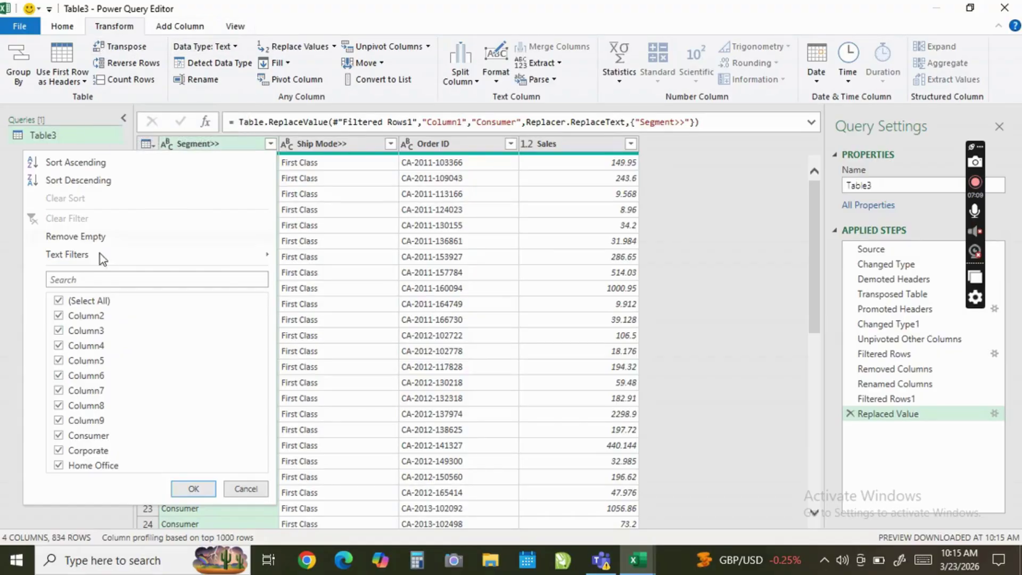
left_click(253, 485)
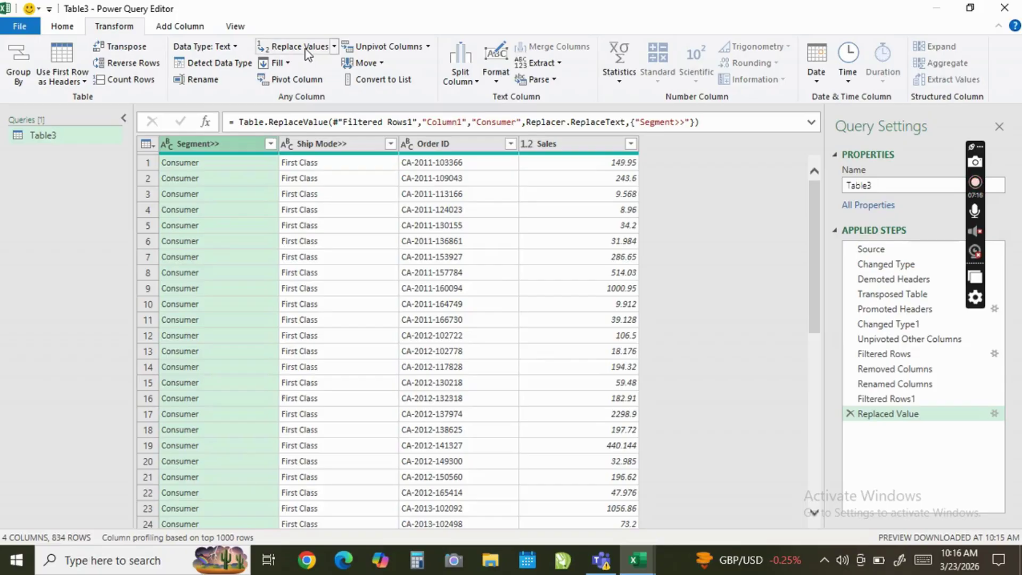
left_click(332, 47)
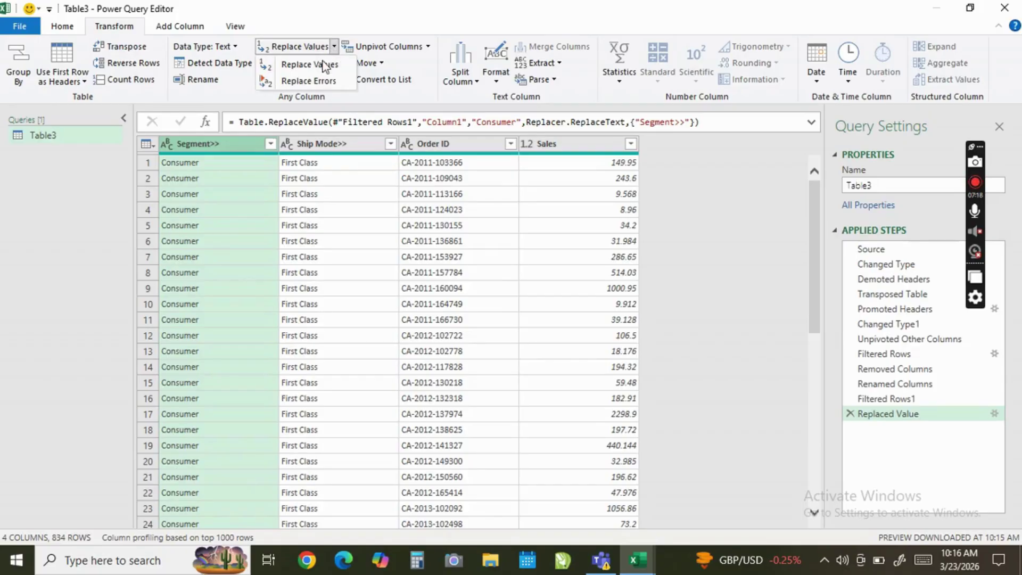
left_click(318, 65)
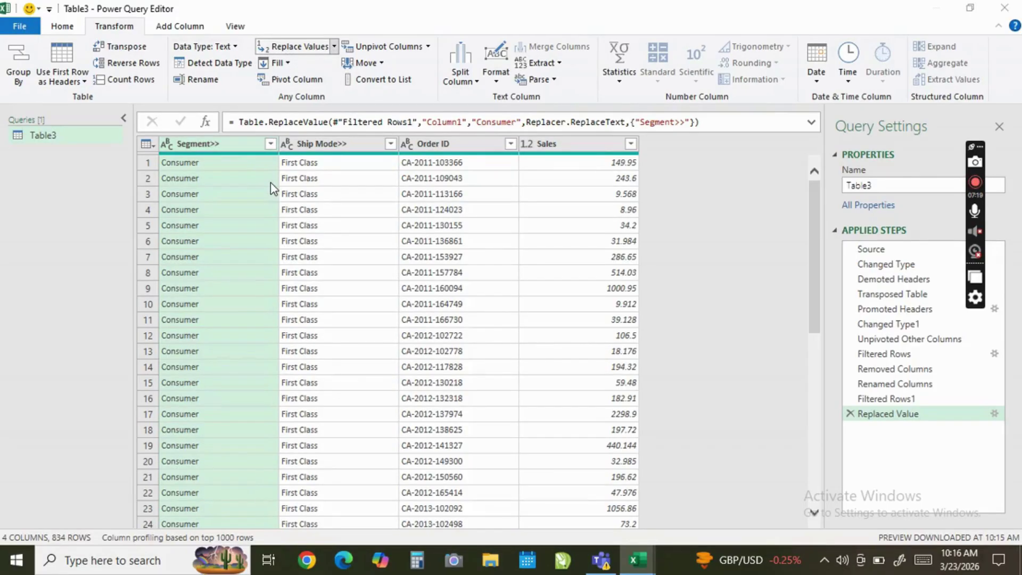
type("Col")
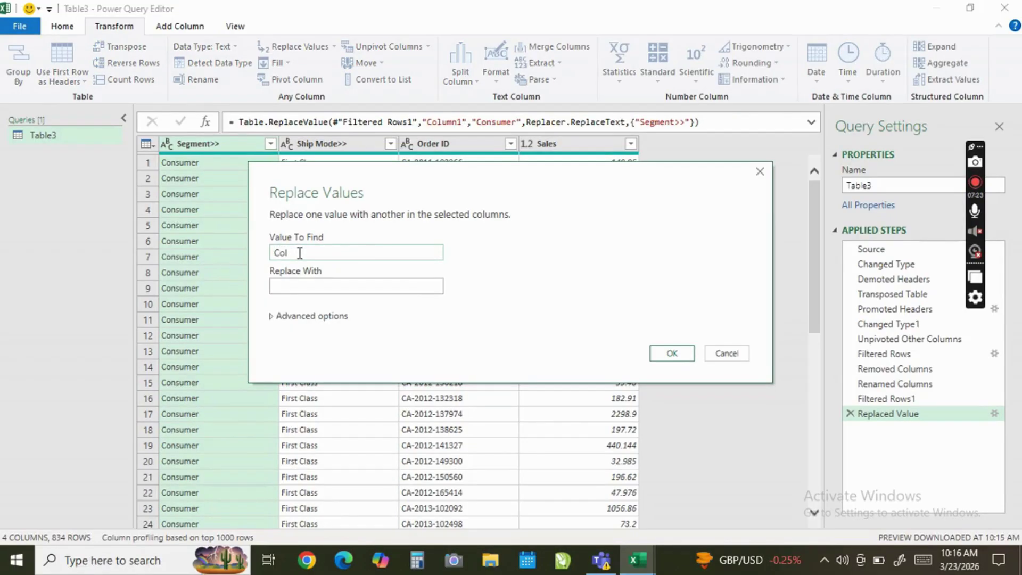
type("umn2")
left_click(295, 287)
type("Corporate")
left_click(670, 353)
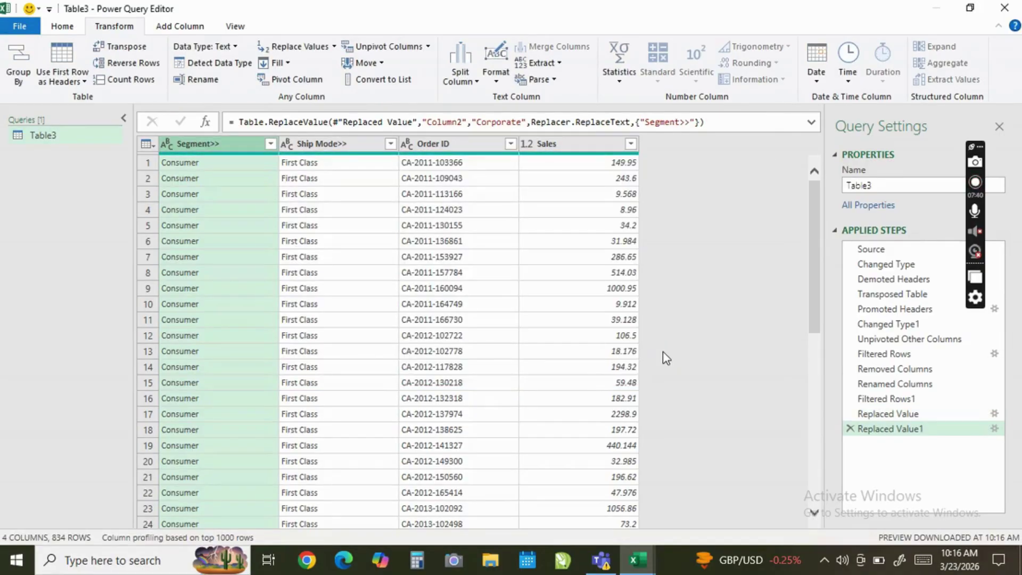
Check the Segment>> values again with all of them selected and delete the redundant filter step from the applied steps
left_click(270, 144)
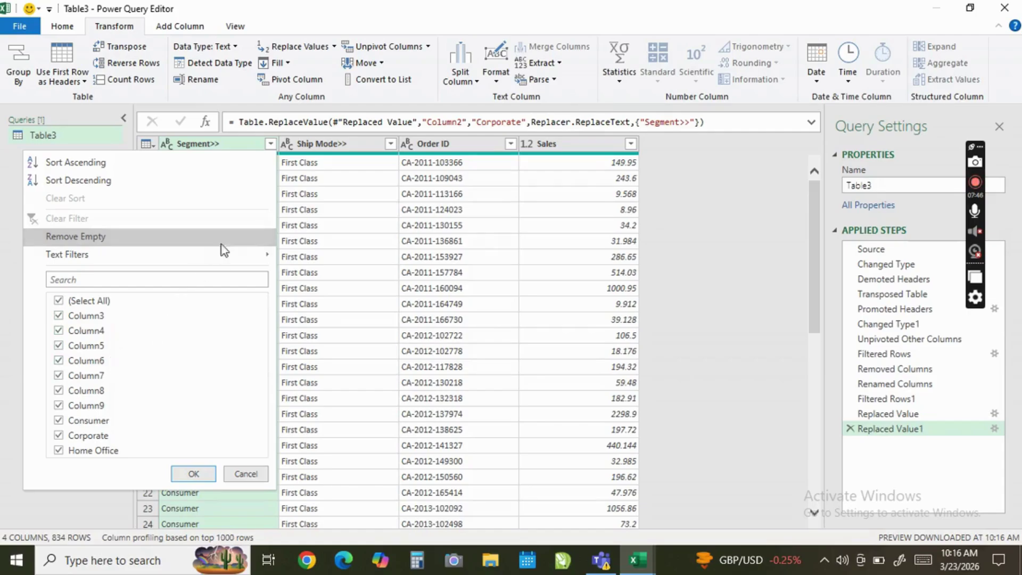
left_click(195, 474)
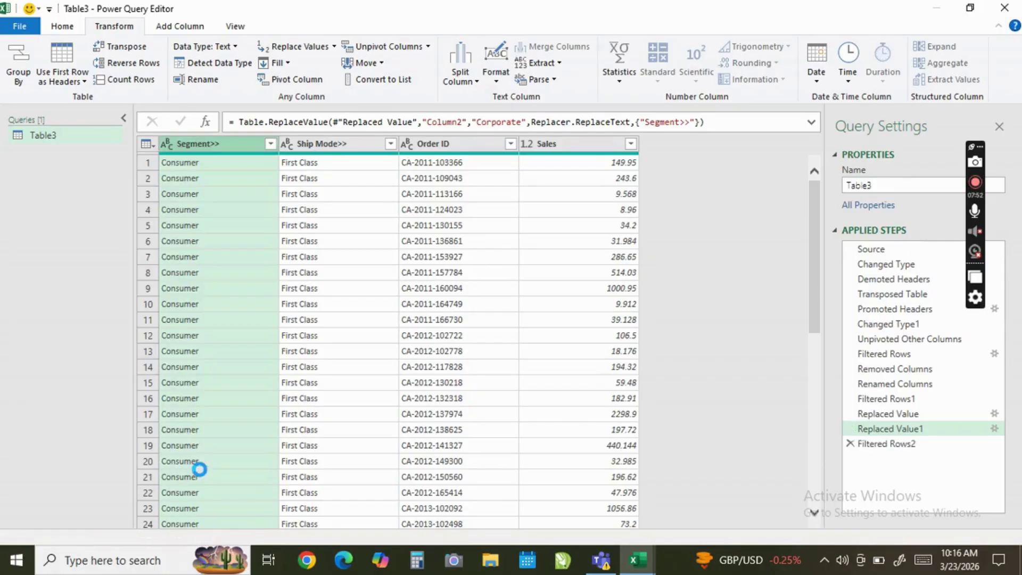
left_click(850, 444)
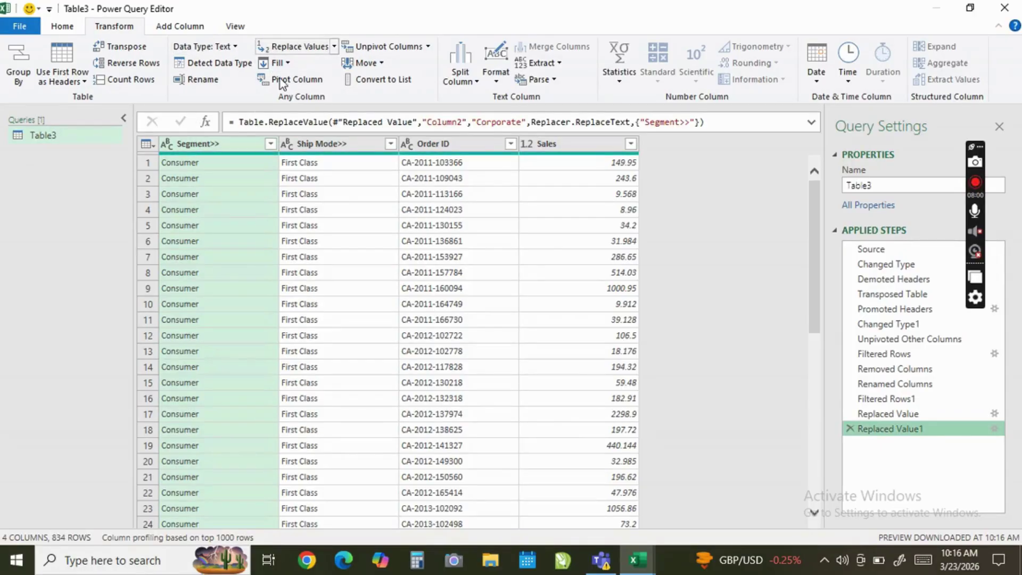
Replace the value Column3 with Home Office in the Segment>> column
left_click(292, 46)
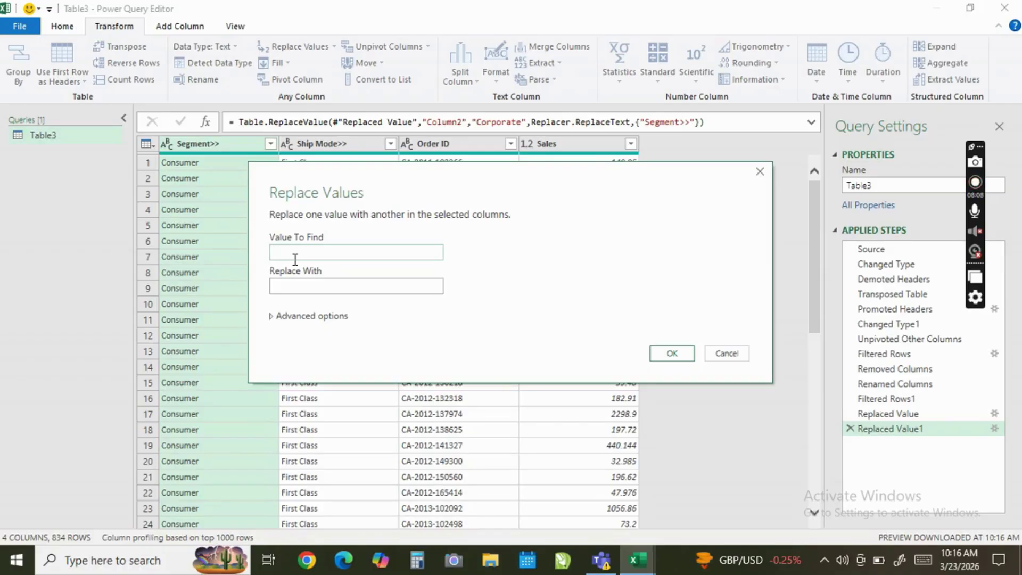
type("column")
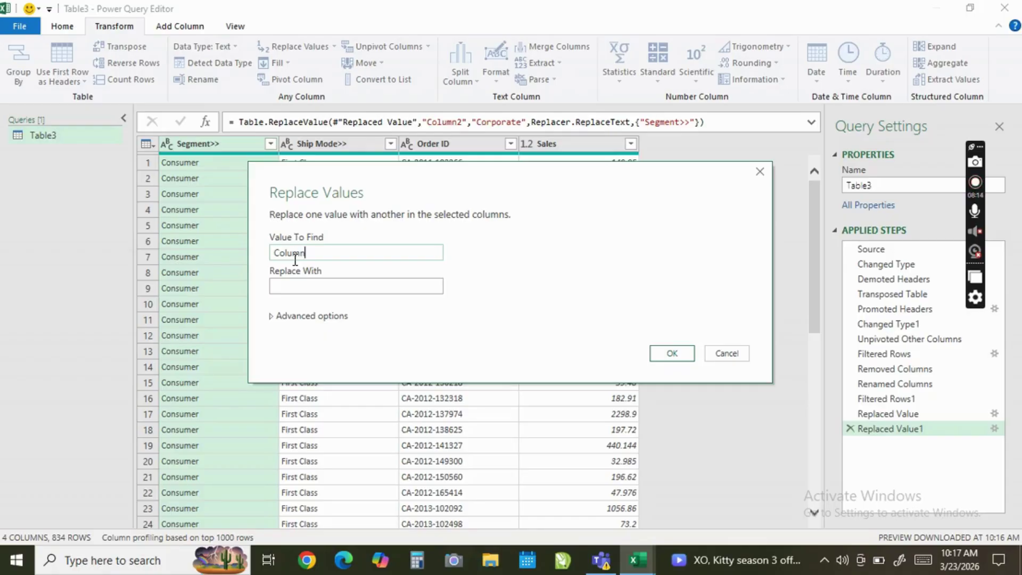
type("3")
left_click(289, 288)
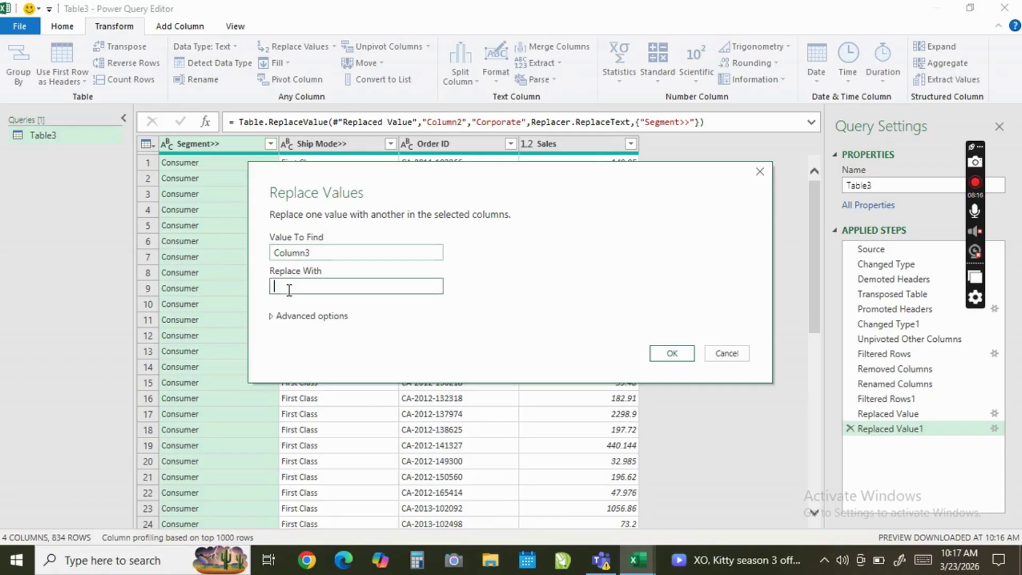
type("Home")
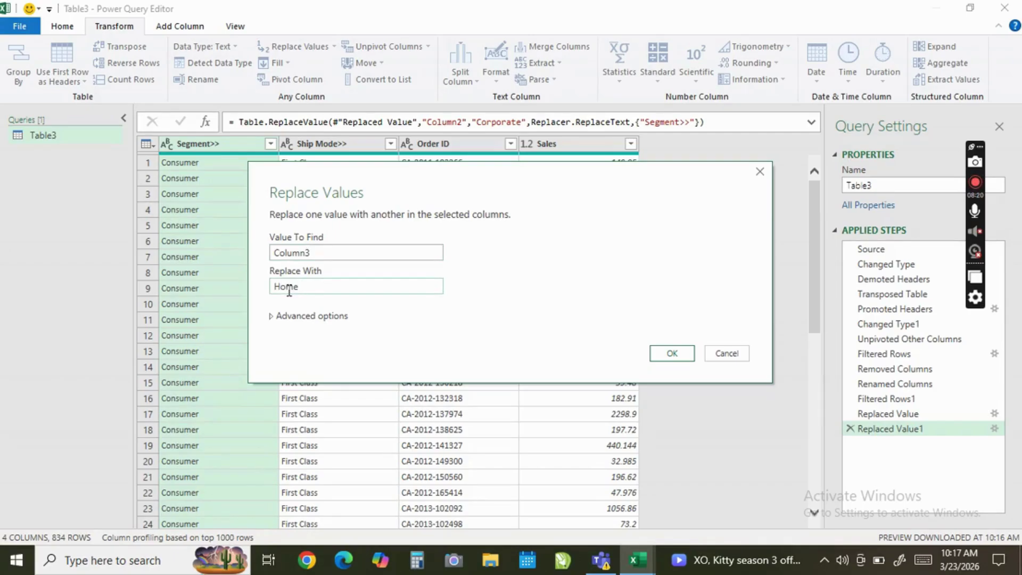
type(" Supplies")
left_click_drag(337, 288, 302, 286)
key("BackSpace")
type("Office")
left_click(662, 354)
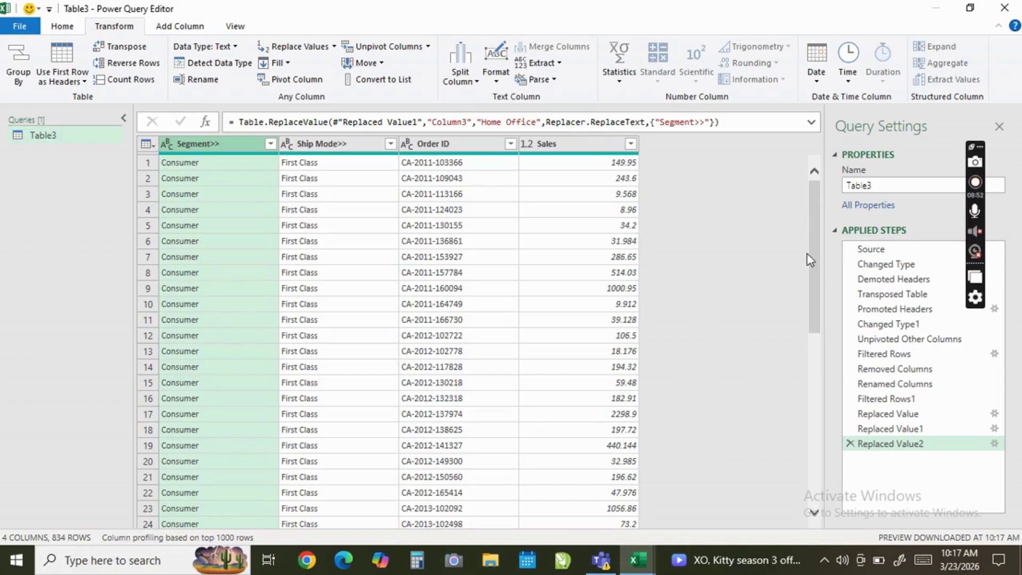
Examine the Segment>> values left after the Home Office replacement, keeping all selected, and delete the redundant filter step
left_click_drag(816, 249, 814, 447)
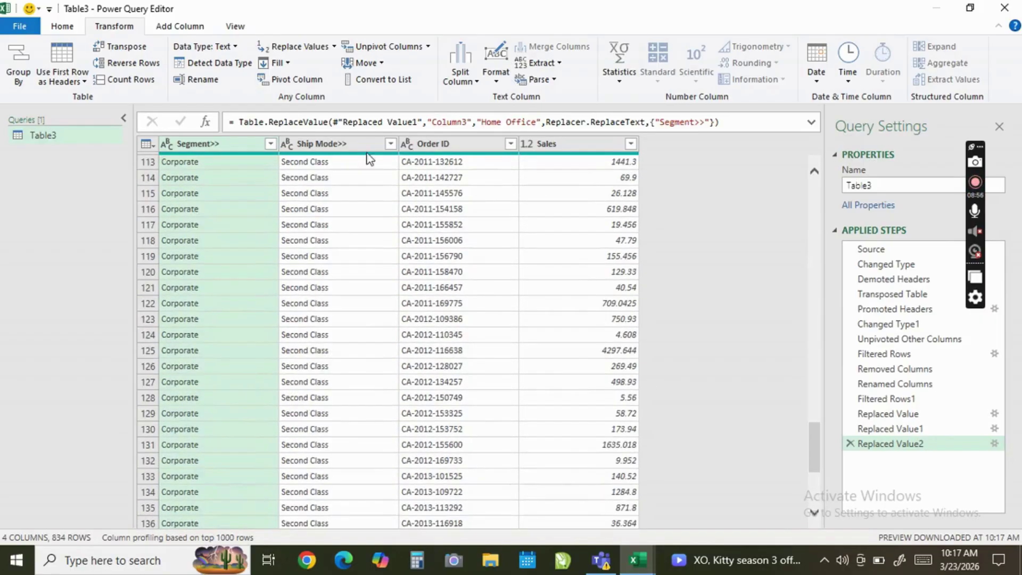
left_click(270, 144)
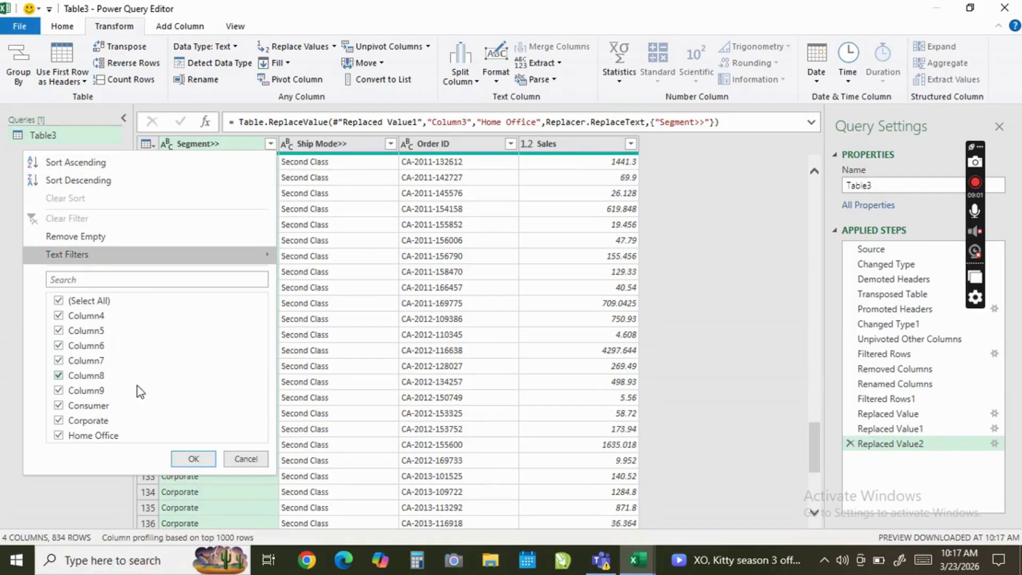
left_click(193, 458)
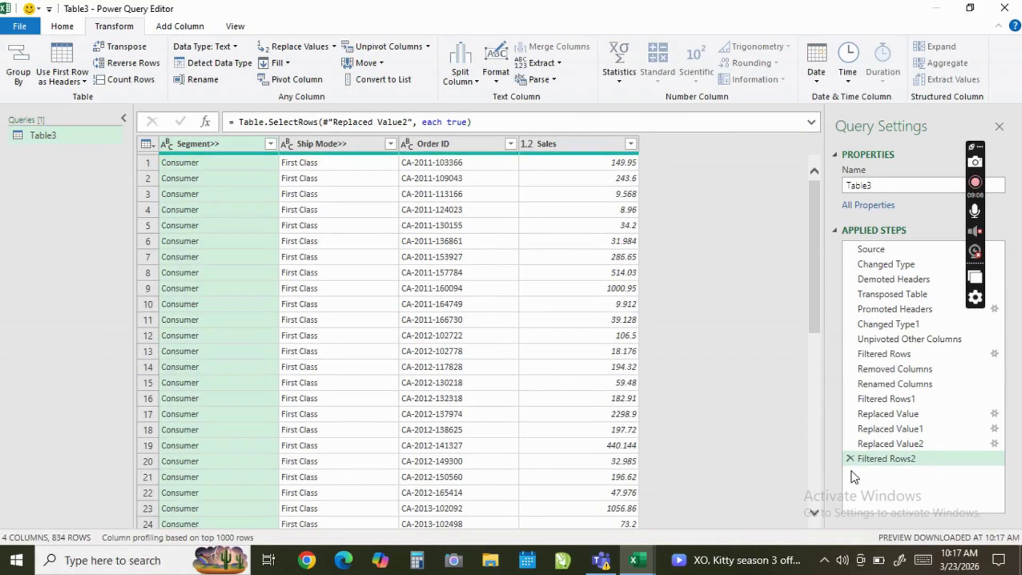
left_click(851, 461)
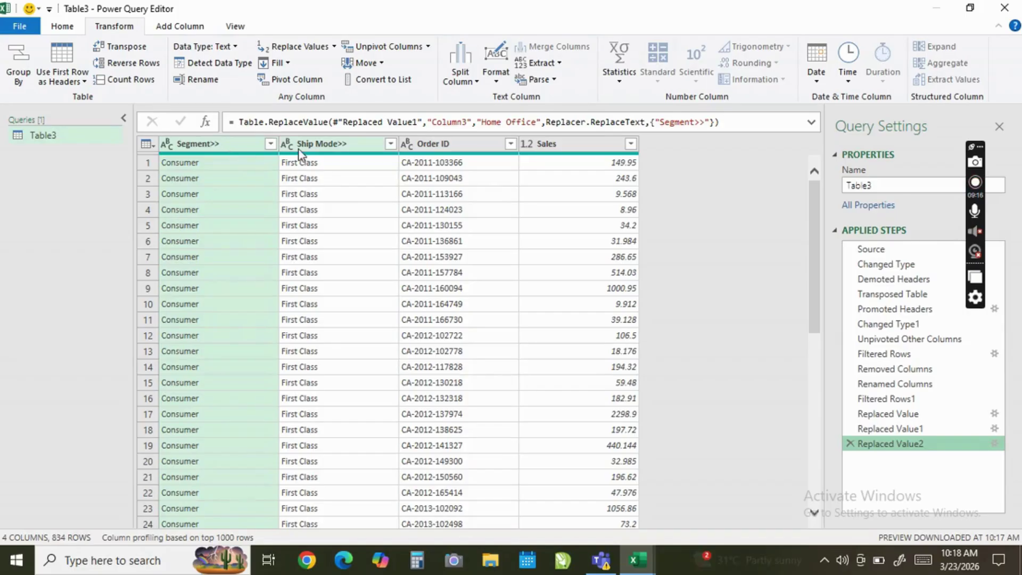
Close the query editor and load the cleaned query as a table into a new worksheet
mouse_move(311, 156)
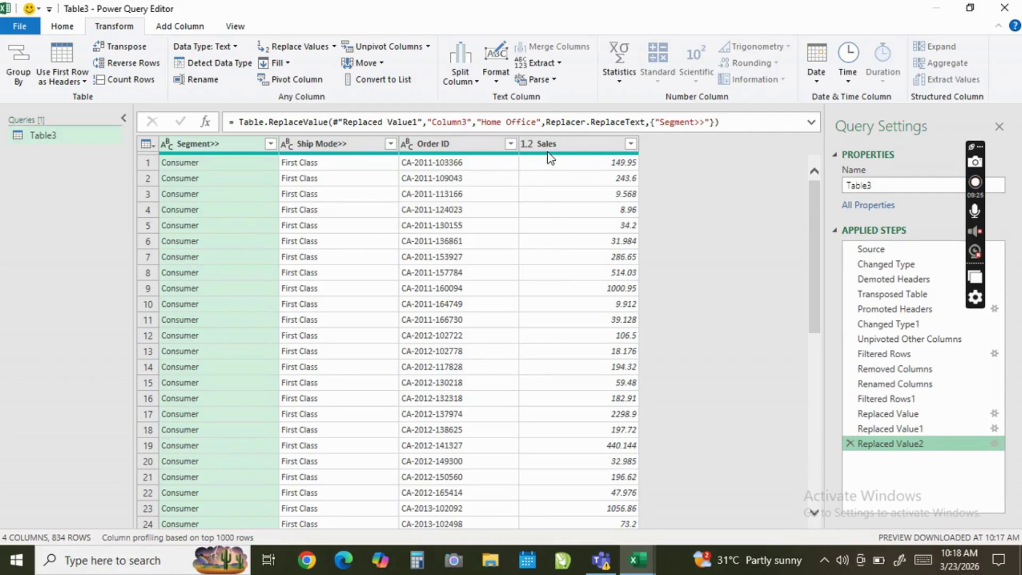
left_click(63, 27)
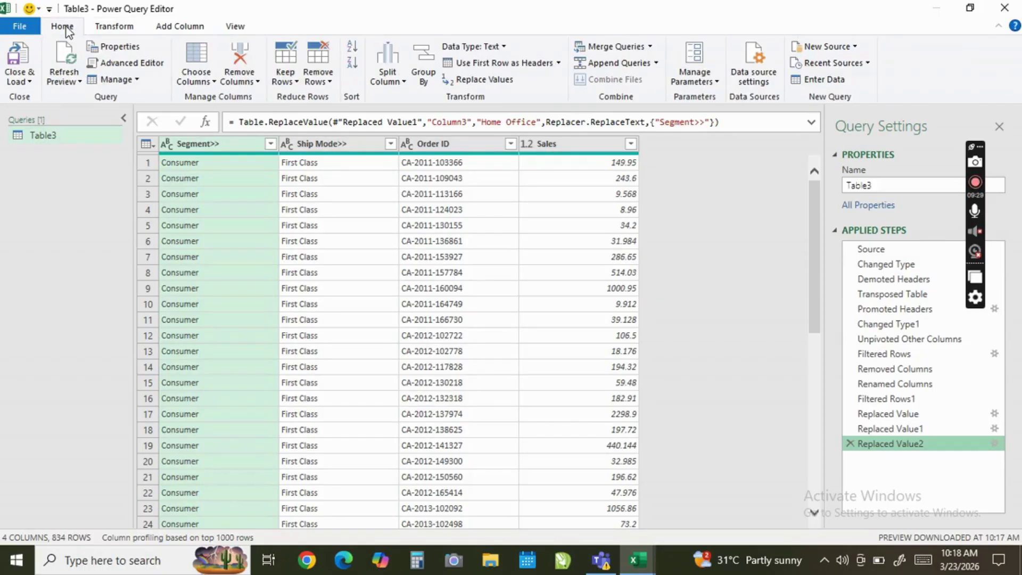
left_click(29, 81)
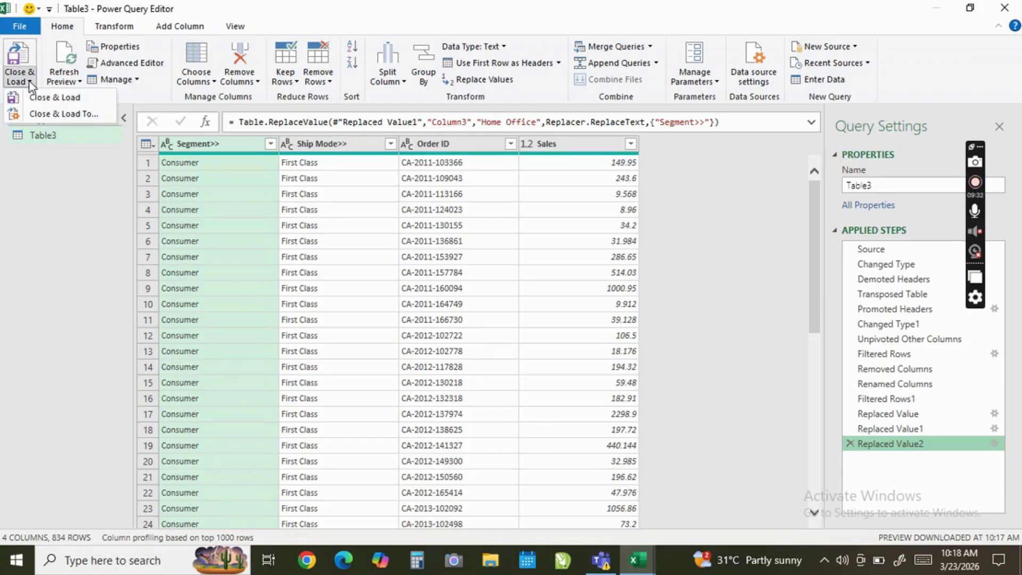
left_click(60, 114)
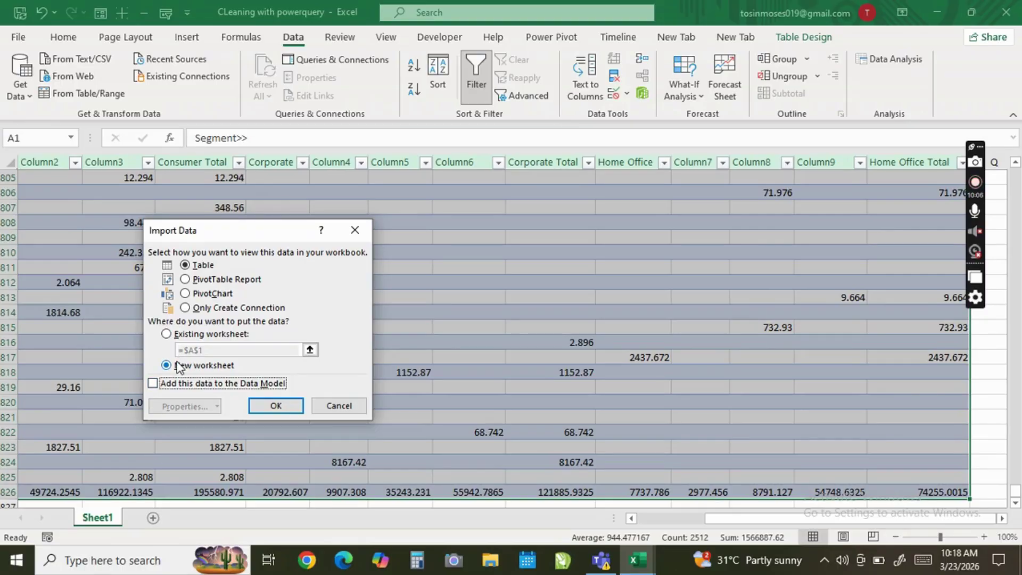
left_click(166, 335)
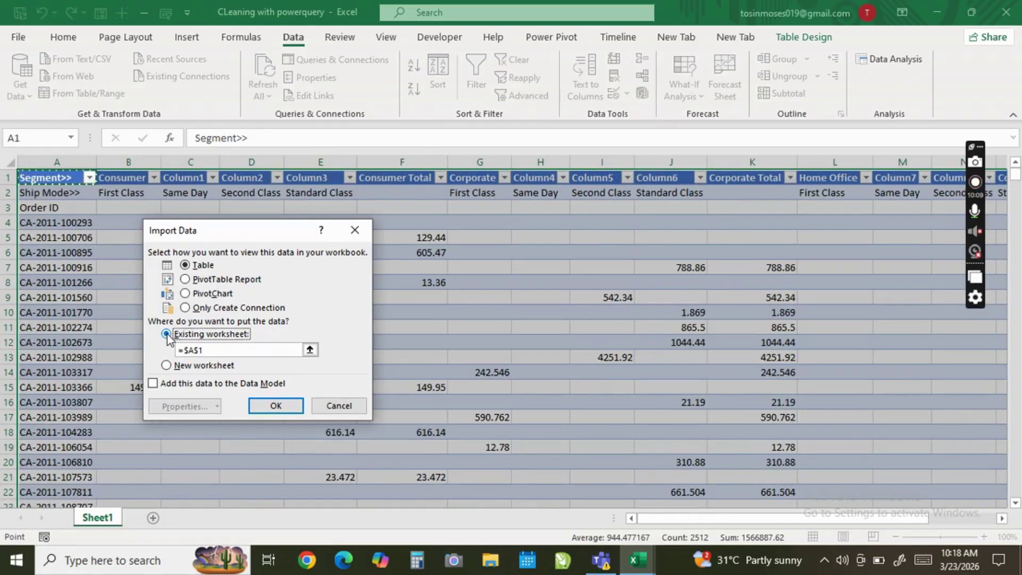
left_click(167, 367)
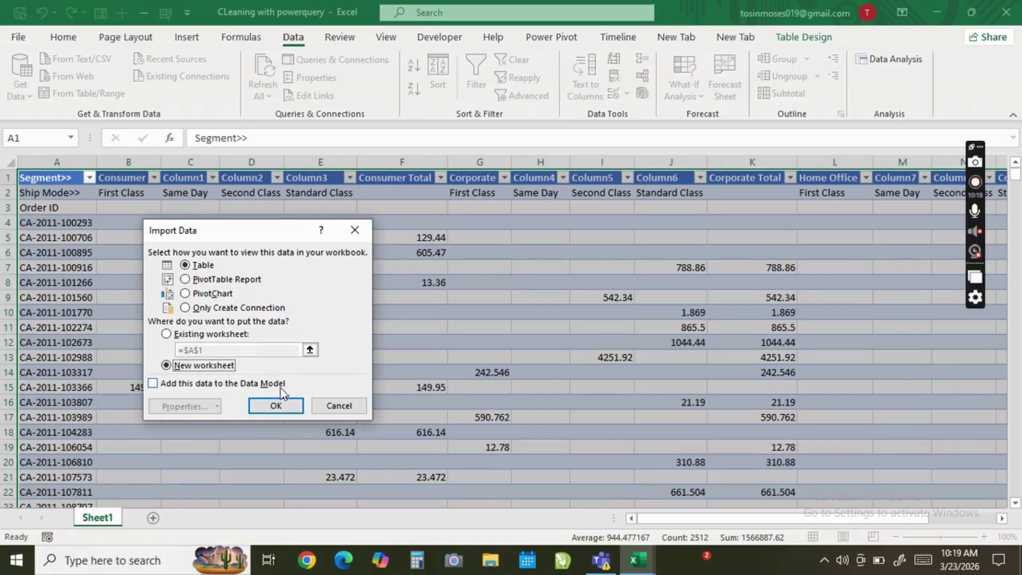
left_click(283, 404)
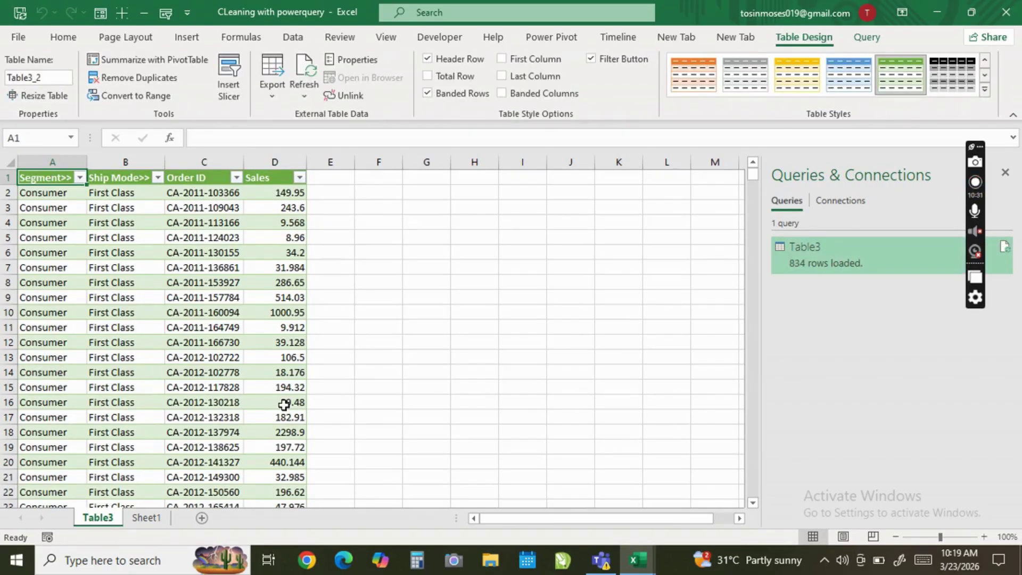
Rename the worksheet holding the loaded query table as CLeaned Data
double_click(109, 515)
key("BackSpace")
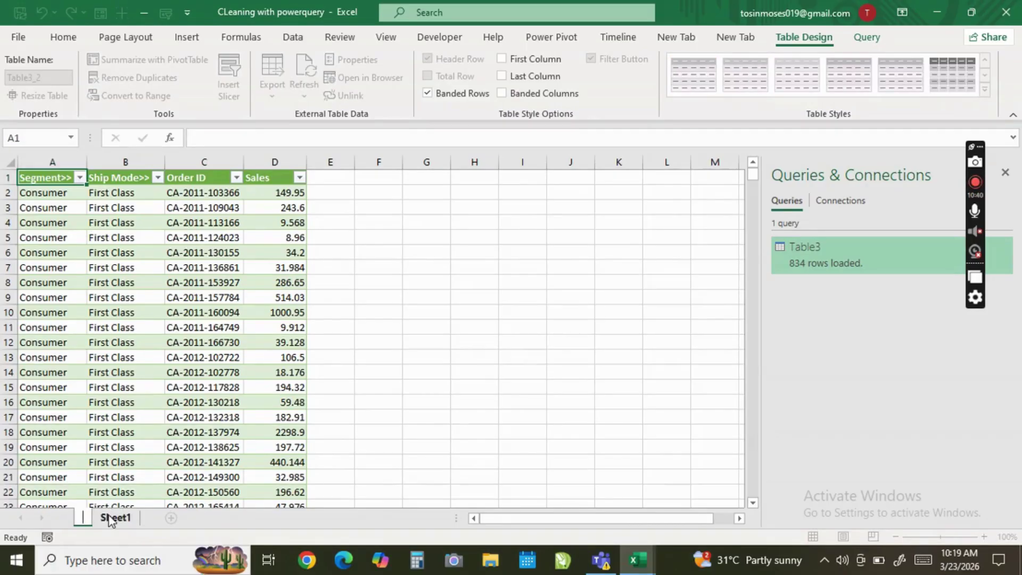
type("CL")
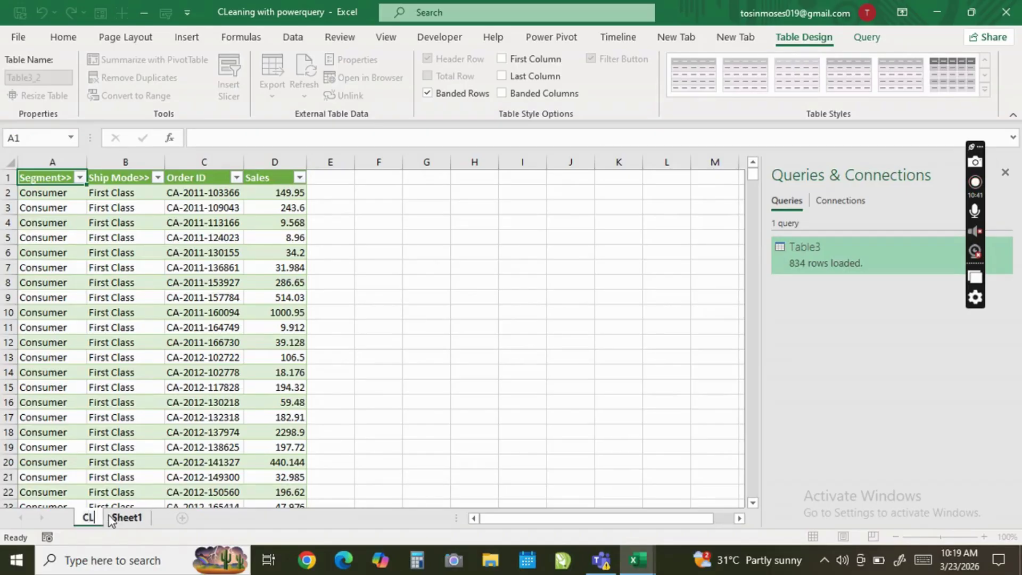
type("eaned Data")
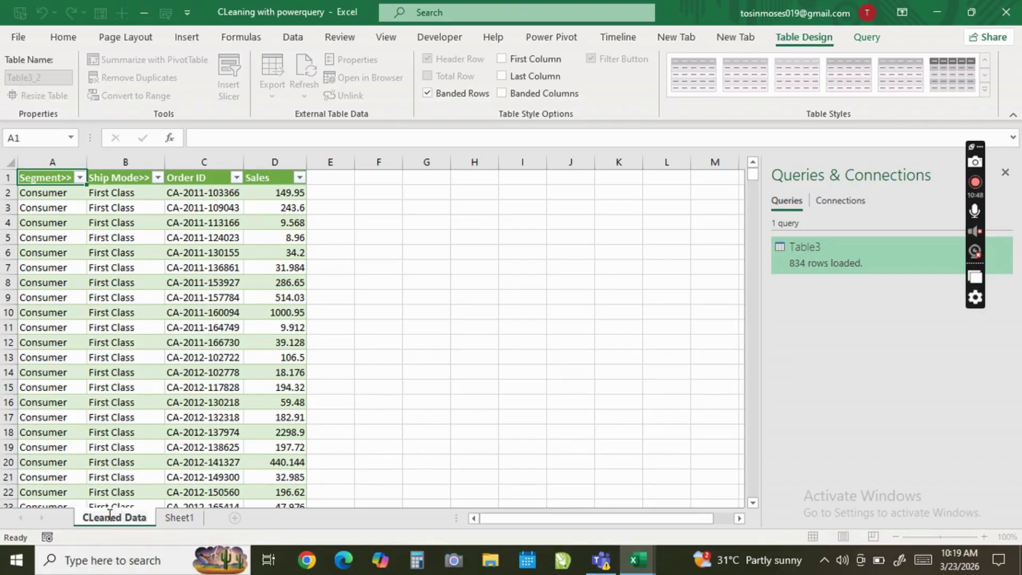
key("Return")
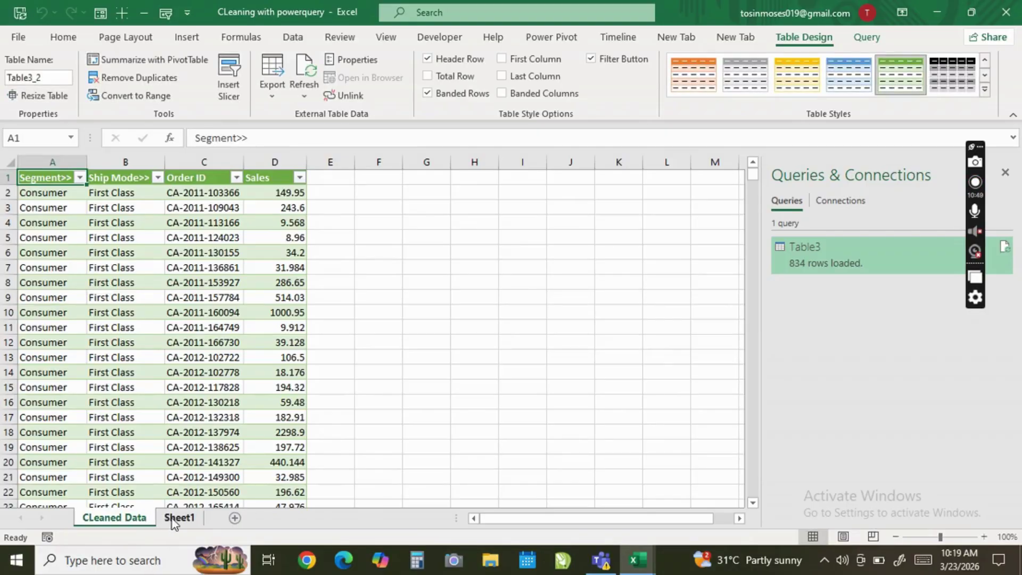
Rename Sheet1, which holds the original table, as Dirty Data
double_click(172, 518)
type("Raw")
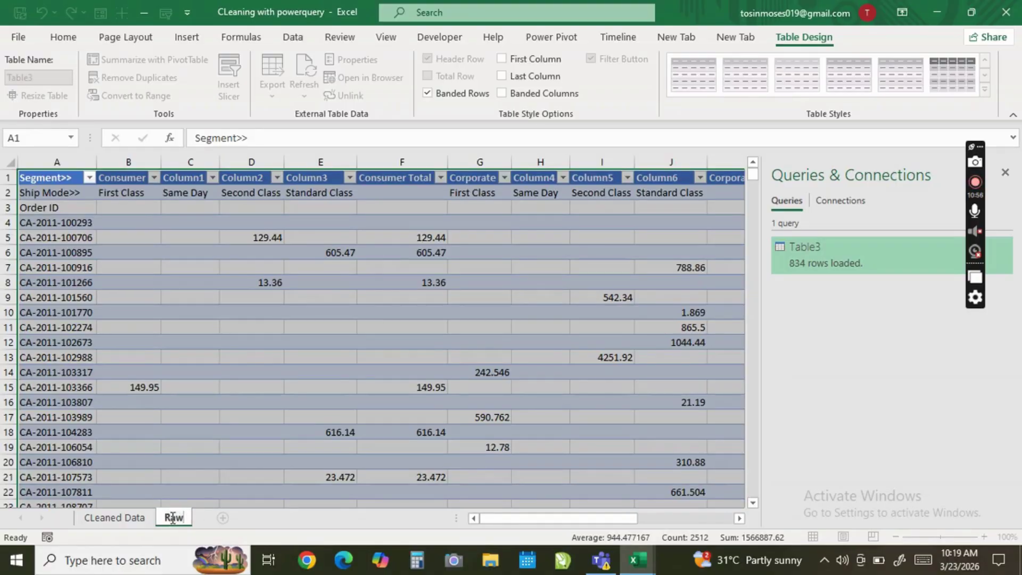
type("Dirty")
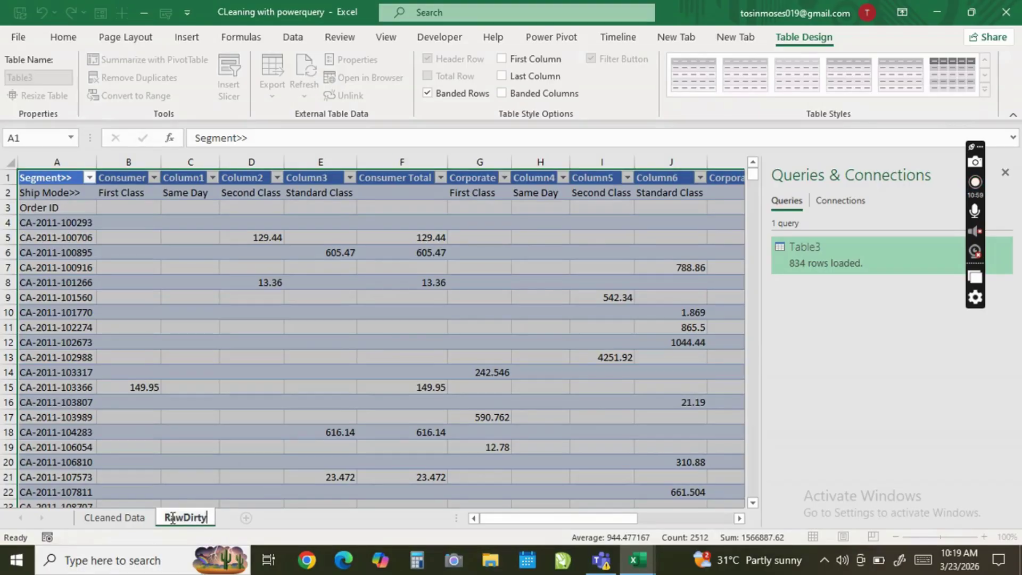
type(" Data")
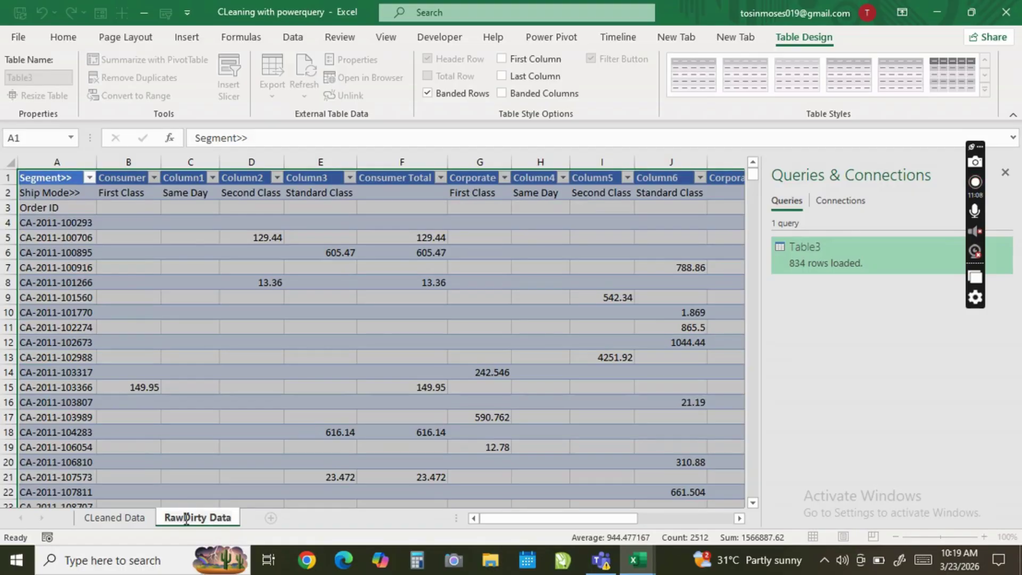
key("BackSpace")
key("BackSpace")
key("BackSpace")
key("Return")
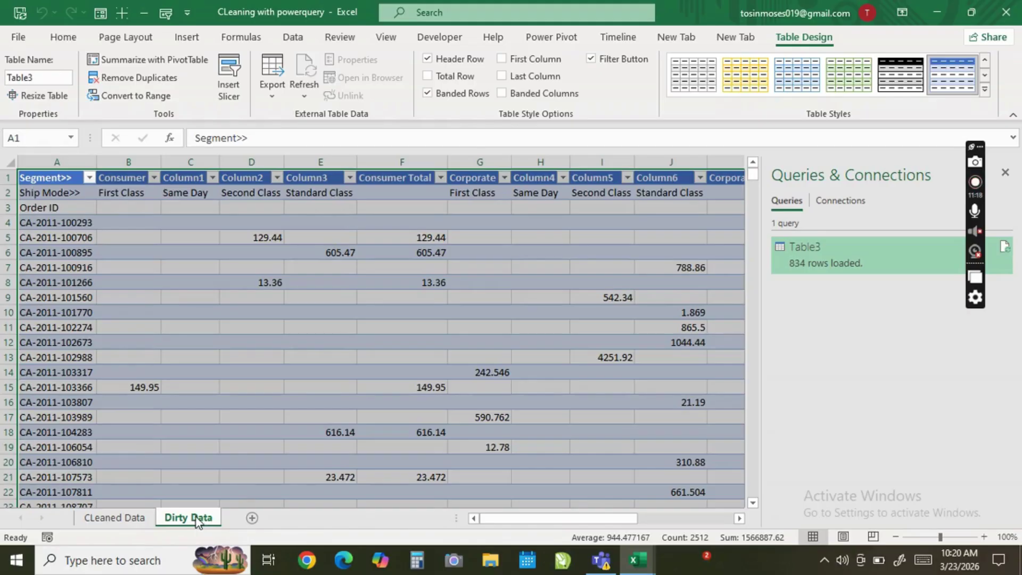
Close the Queries & Connections pane and review the CLeaned Data table down to its last row
left_click(1006, 179)
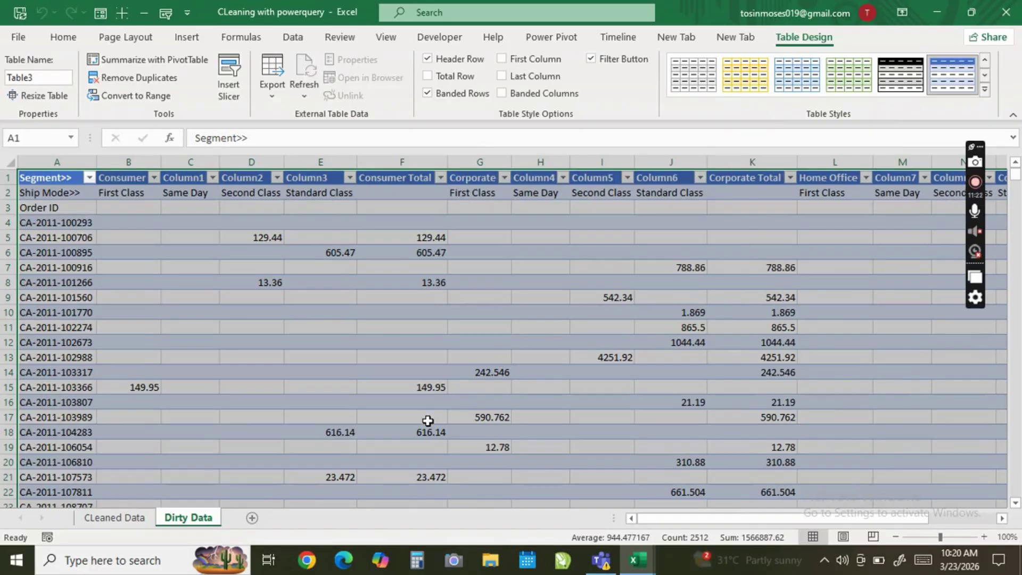
left_click(90, 519)
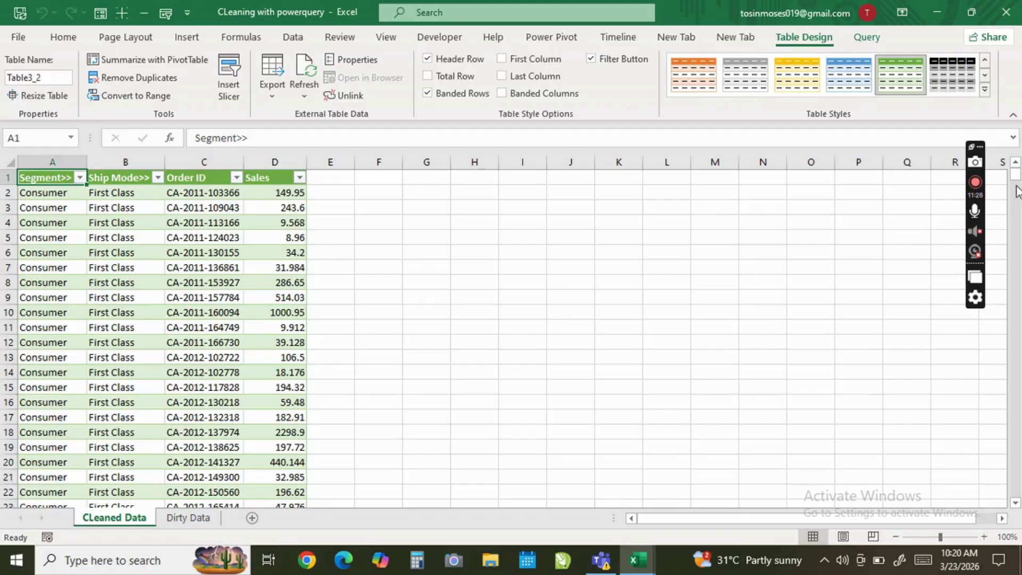
left_click_drag(1017, 181, 1017, 456)
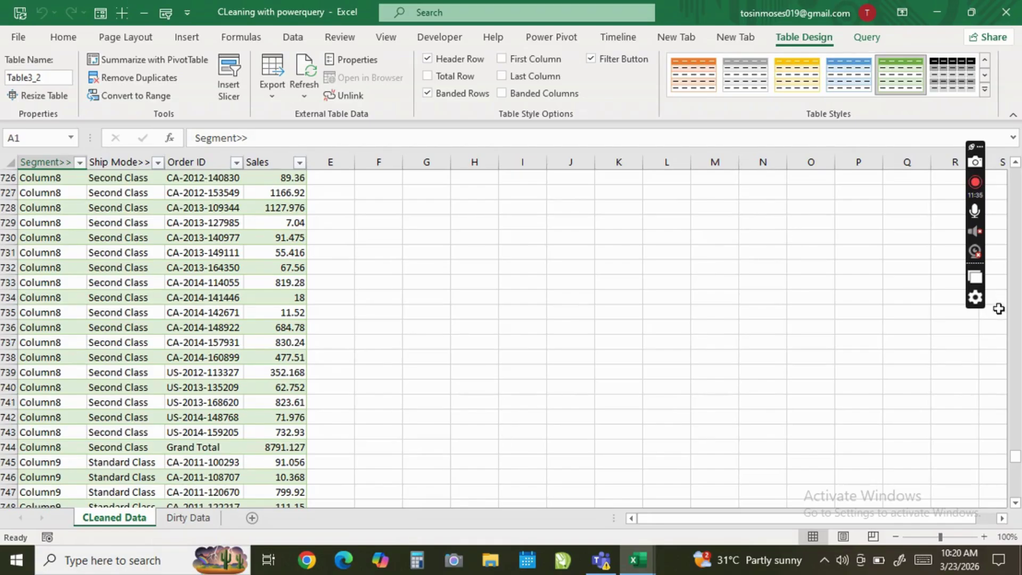
left_click_drag(1016, 460, 1017, 490)
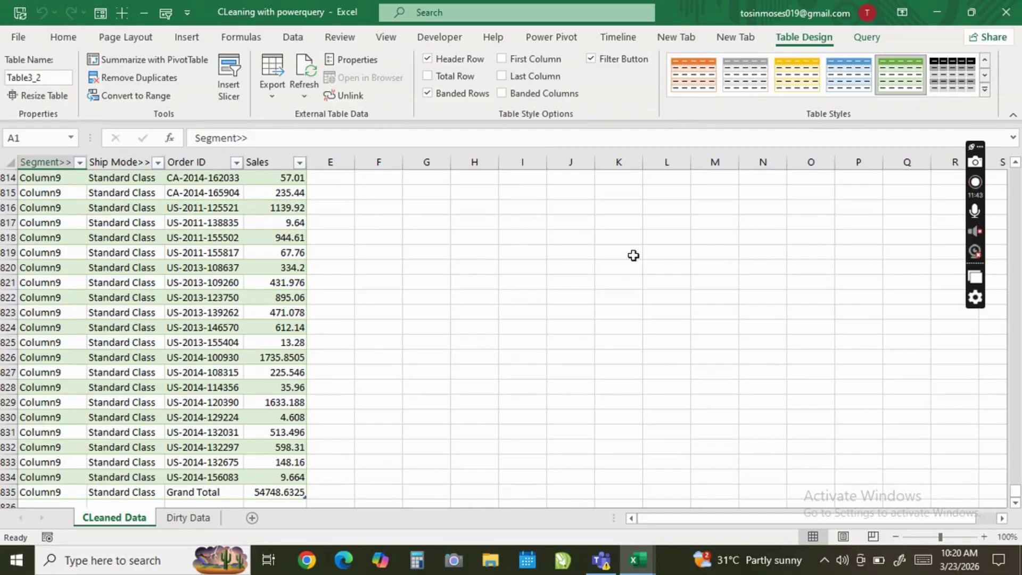
left_click_drag(1016, 498, 1016, 171)
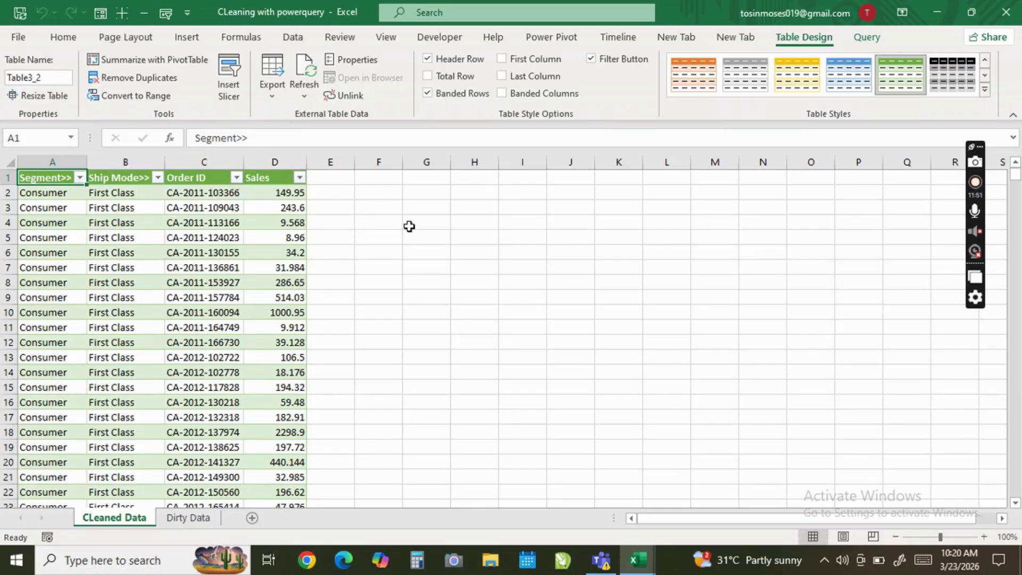
Note a rename example beside the cleaned table, with column5 in cell H6 and Other/Supplies in cell I6
left_click(469, 250)
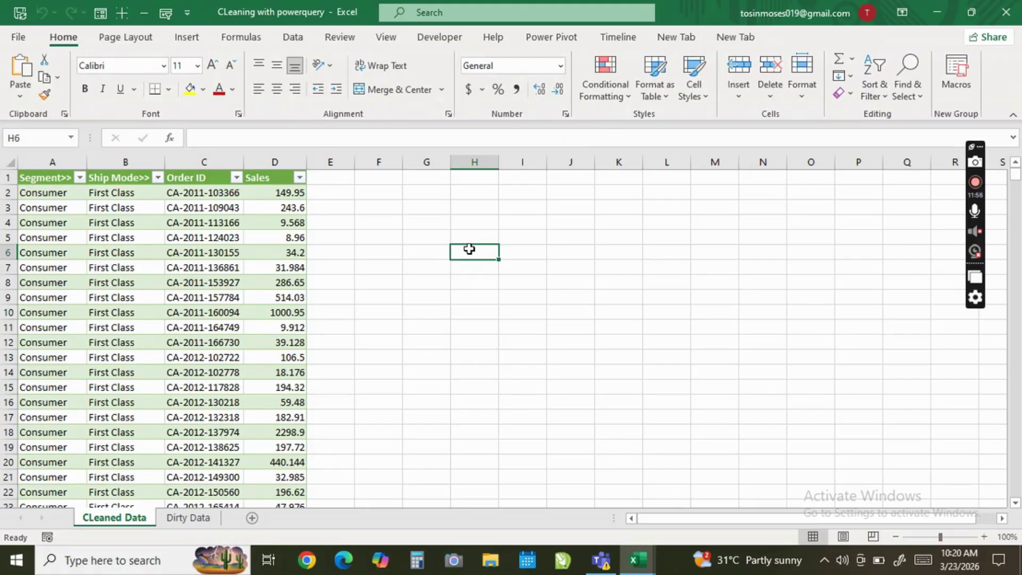
type("col")
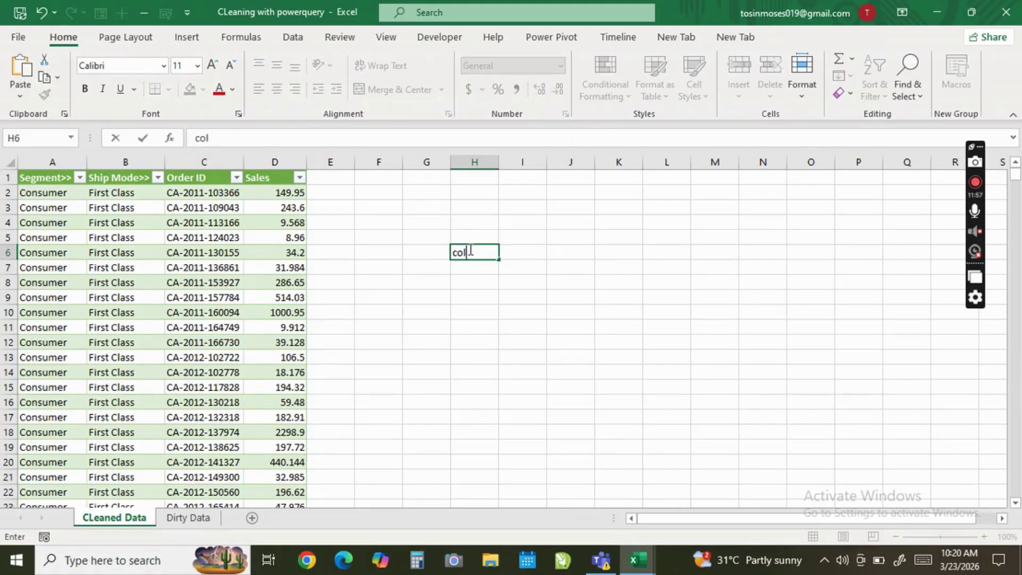
type("umn5")
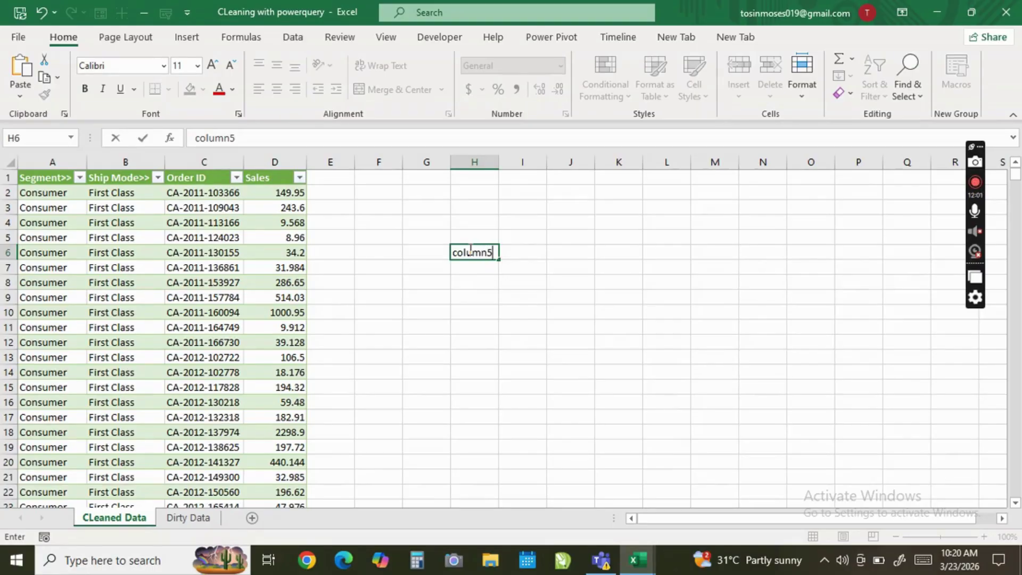
left_click(510, 253)
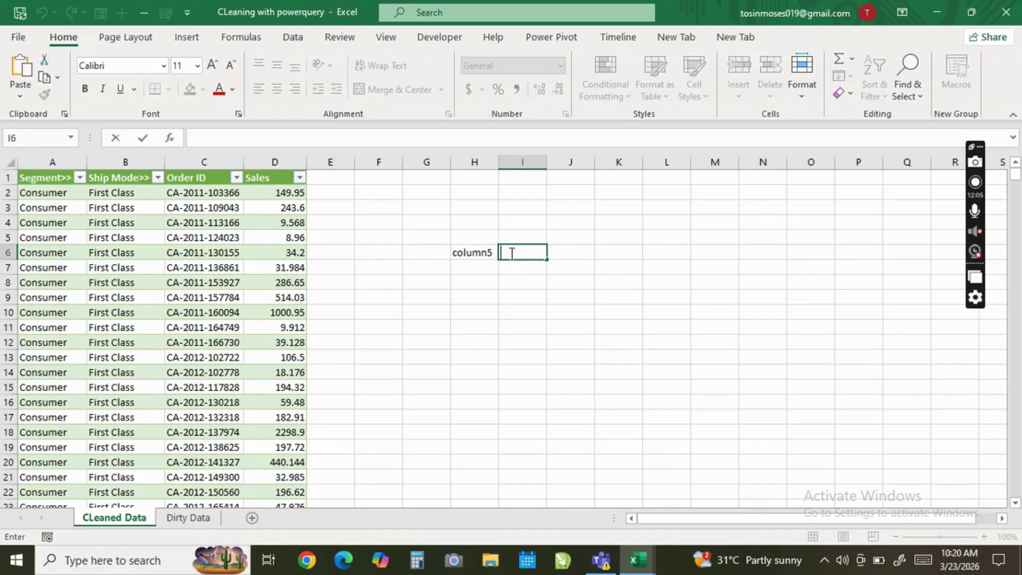
type("Other")
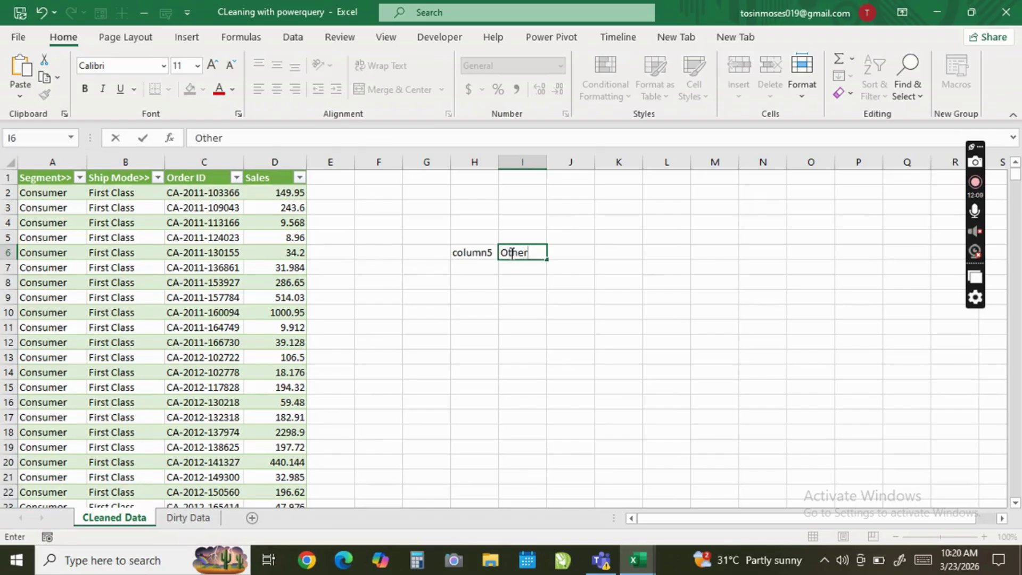
type("Suo")
key("BackSpace")
type("pp")
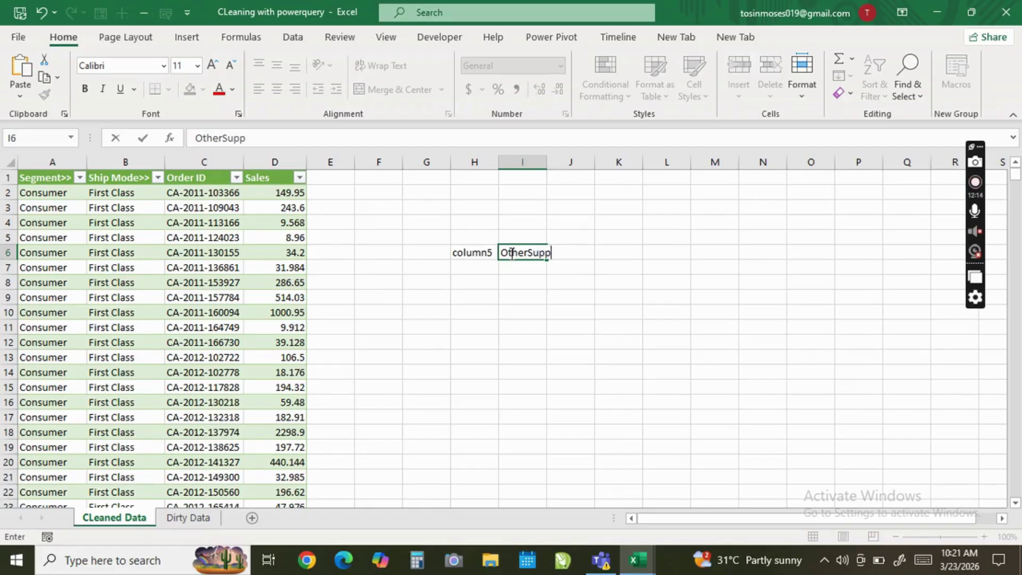
type("lies")
left_click(530, 251)
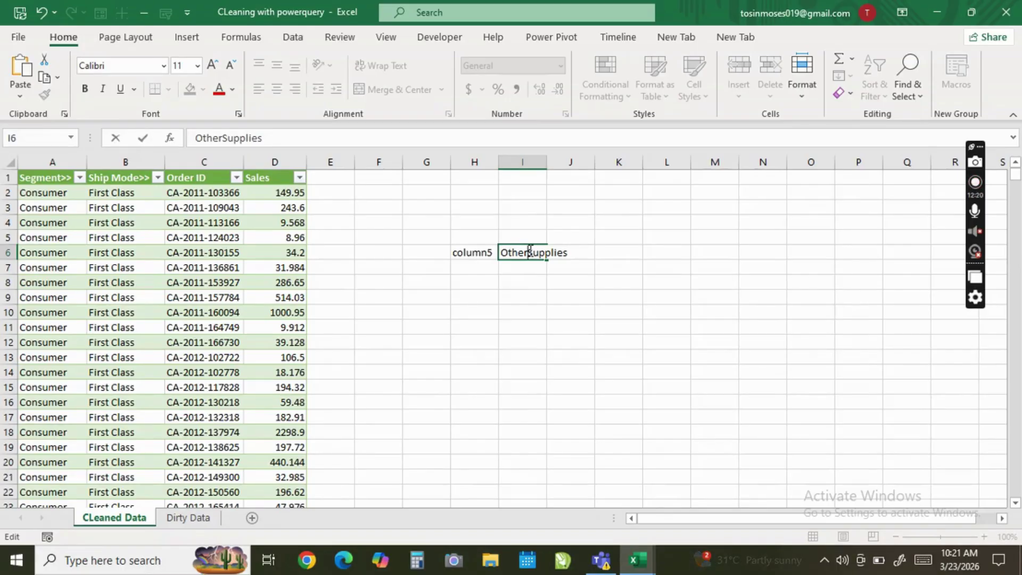
type("/")
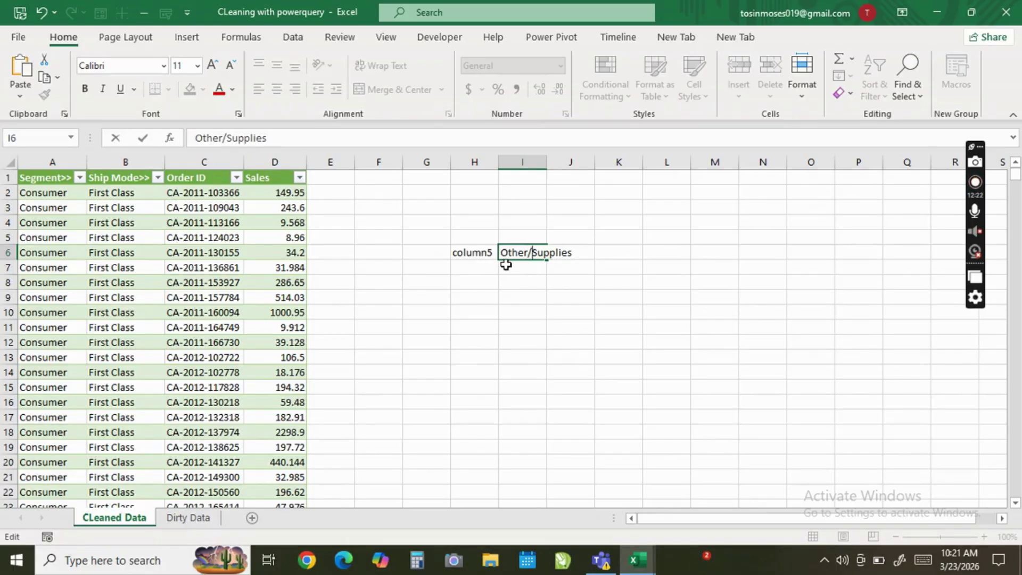
left_click(457, 269)
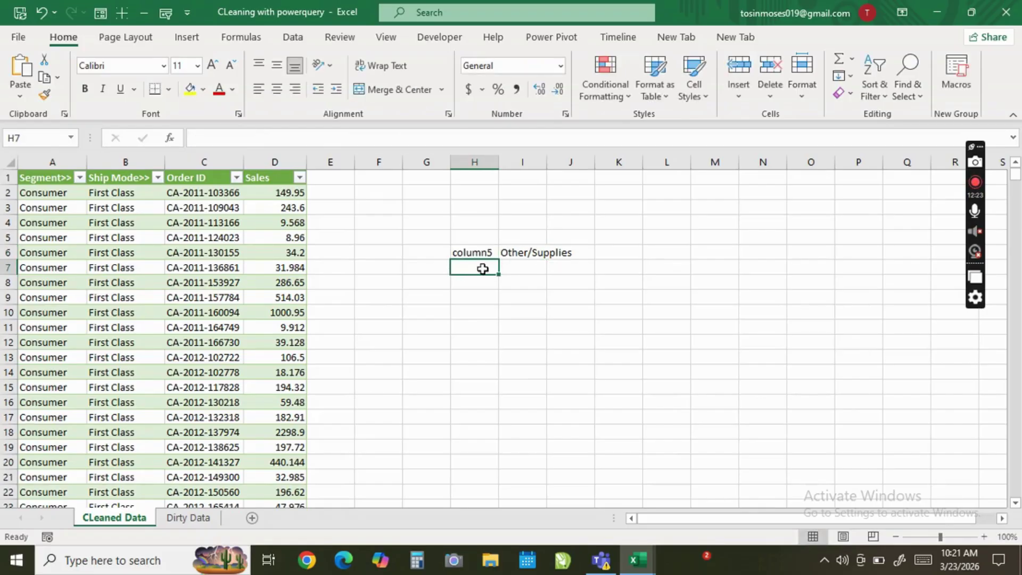
left_click(513, 269)
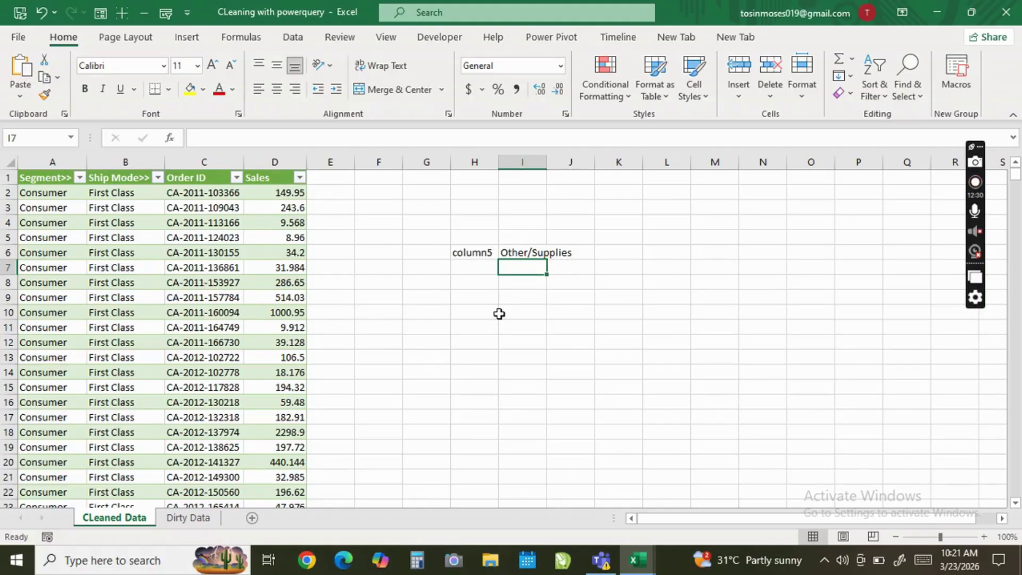
Widen the Segment, Ship Mode, Order ID and Sales columns of the cleaned table
left_click_drag(86, 162, 124, 170)
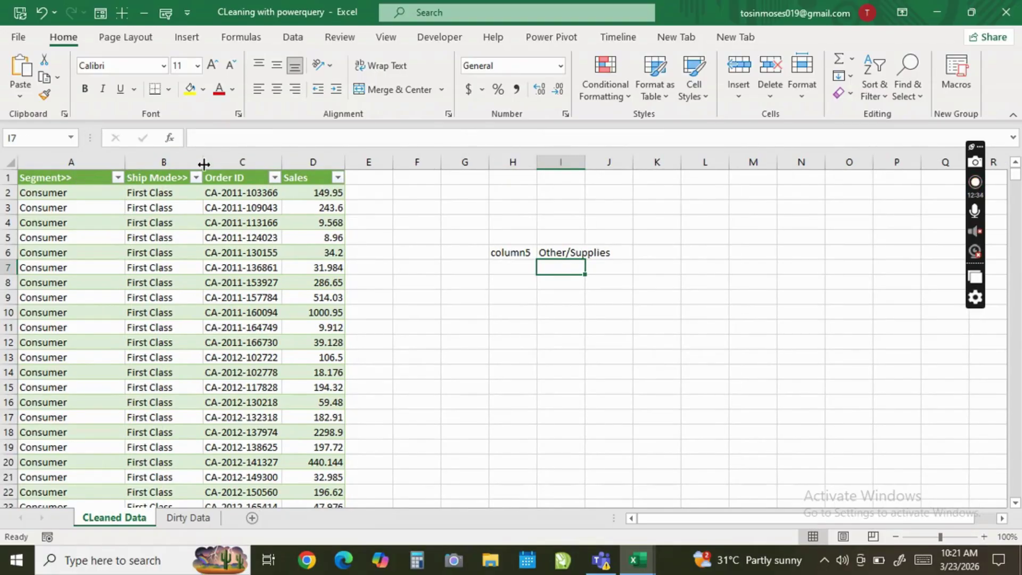
left_click_drag(203, 163, 230, 163)
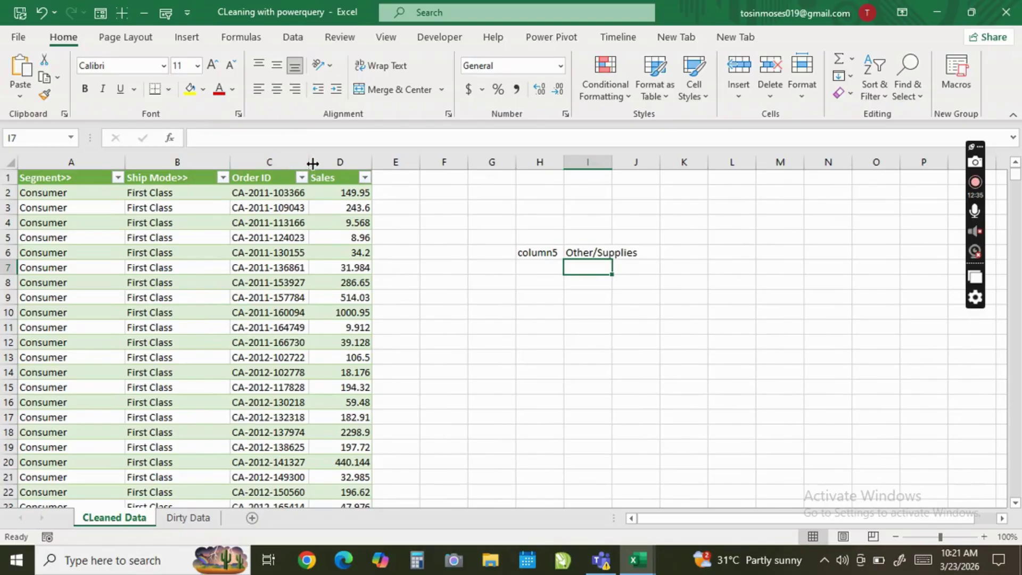
left_click_drag(306, 163, 330, 163)
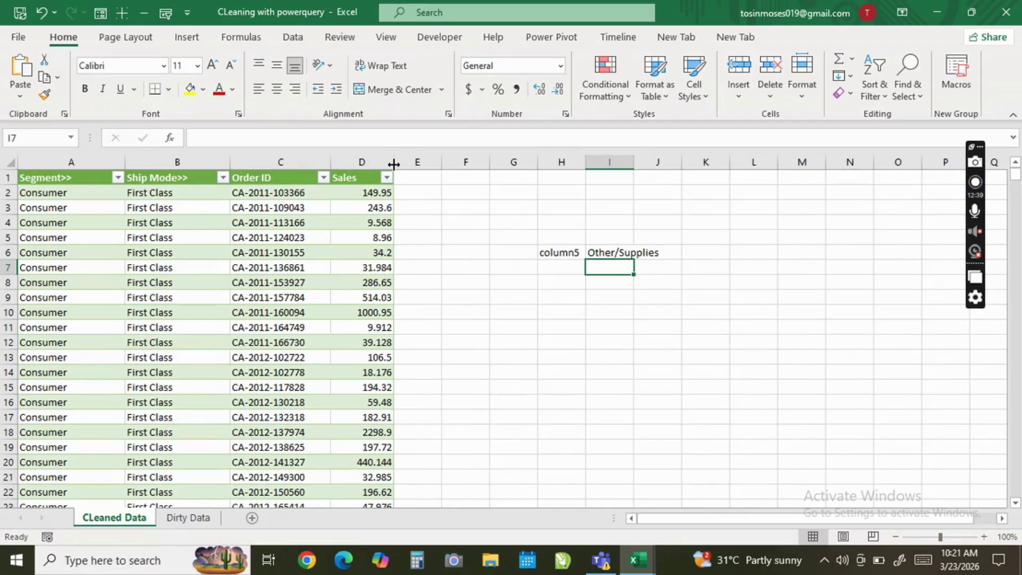
left_click_drag(391, 162, 412, 164)
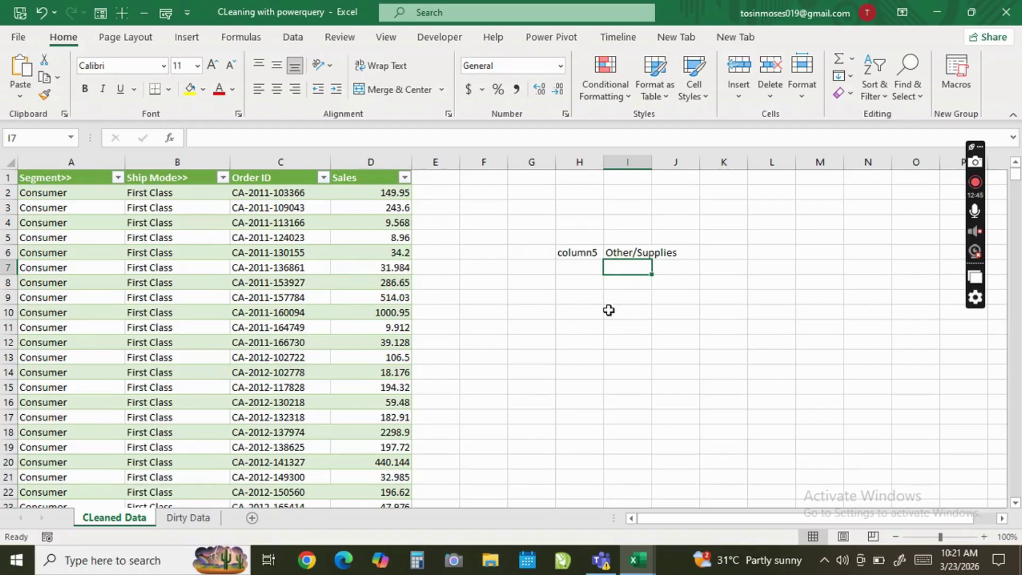
left_click(975, 183)
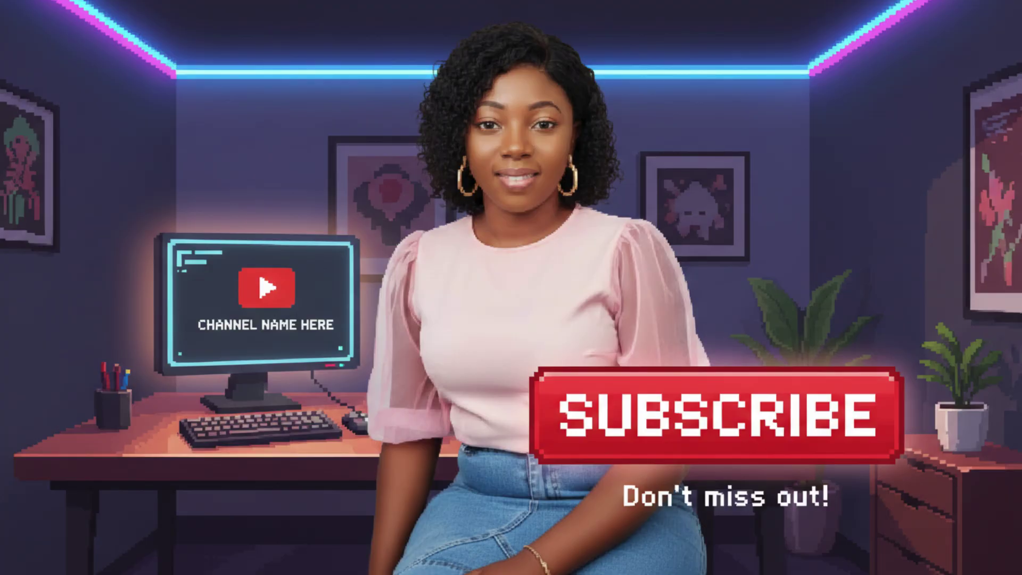